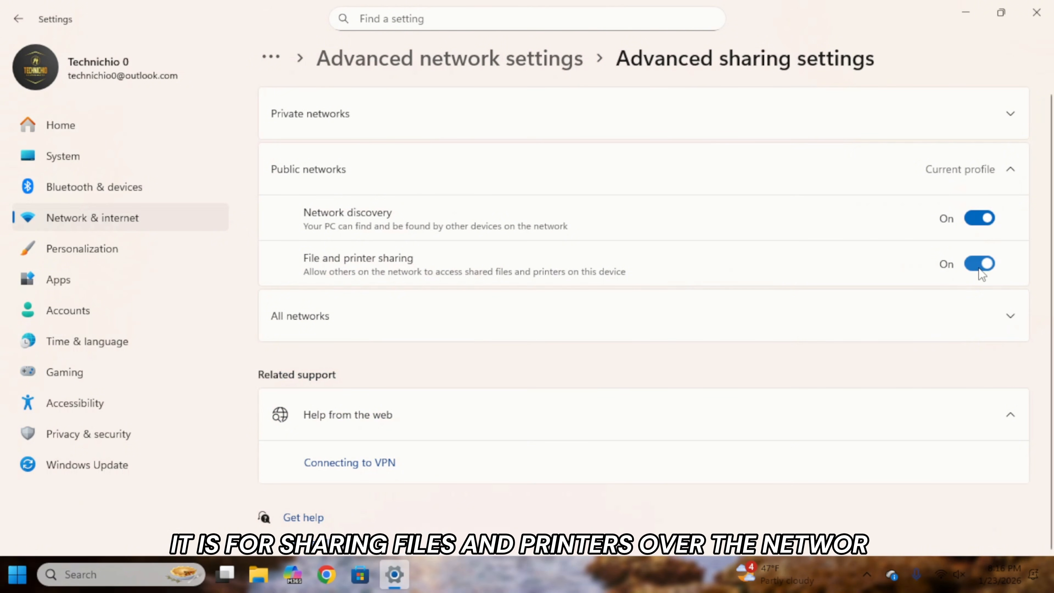
# Turn on public folder sharing and disable password protected sharing for all networks, and enable network discovery and file and printer sharing for private networks
pyautogui.click(1005, 329)
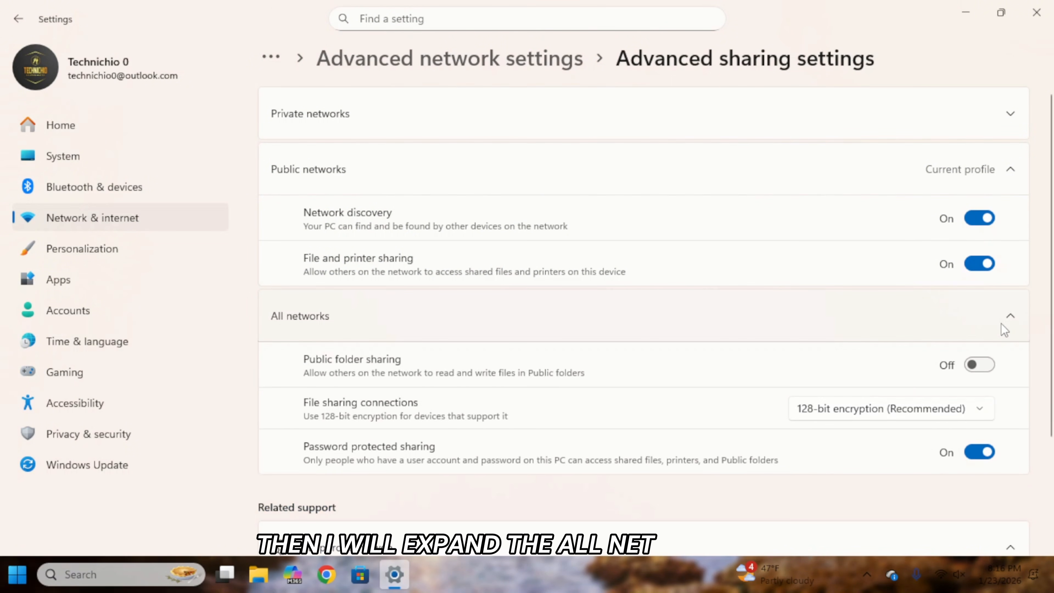
pyautogui.click(987, 366)
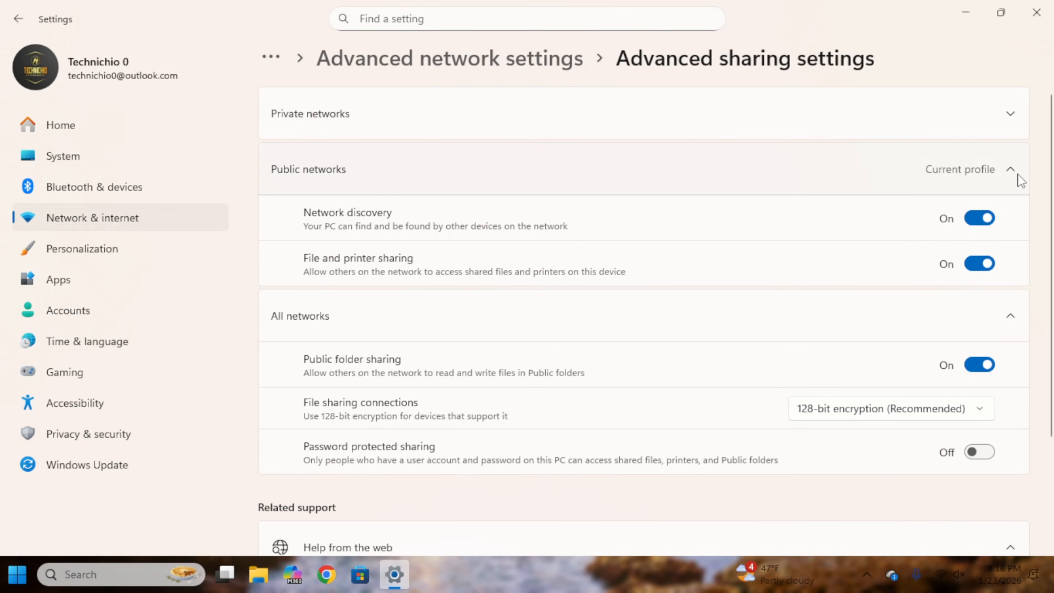
pyautogui.click(1012, 115)
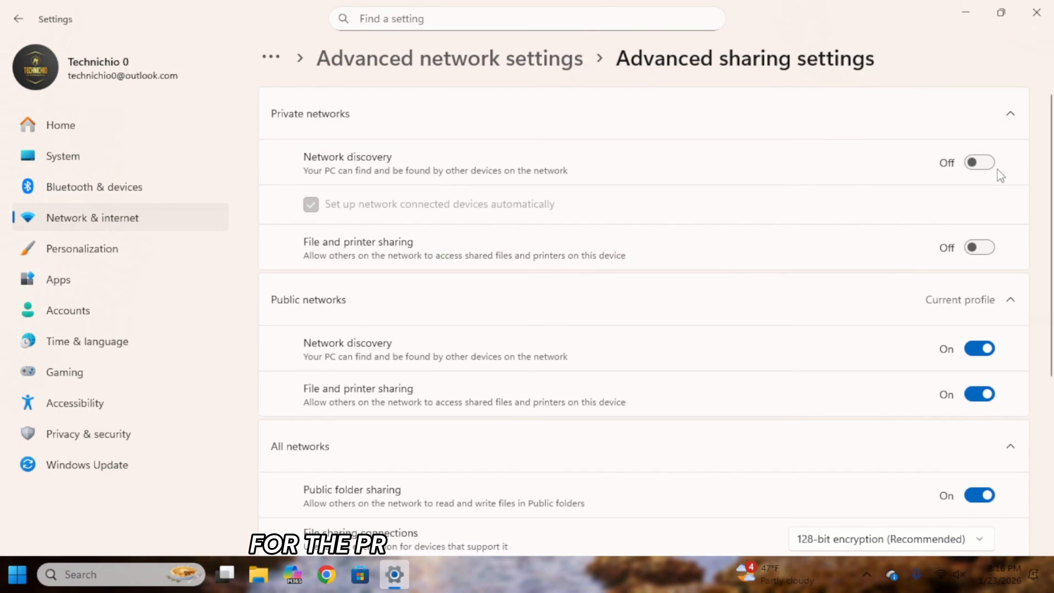
pyautogui.click(987, 165)
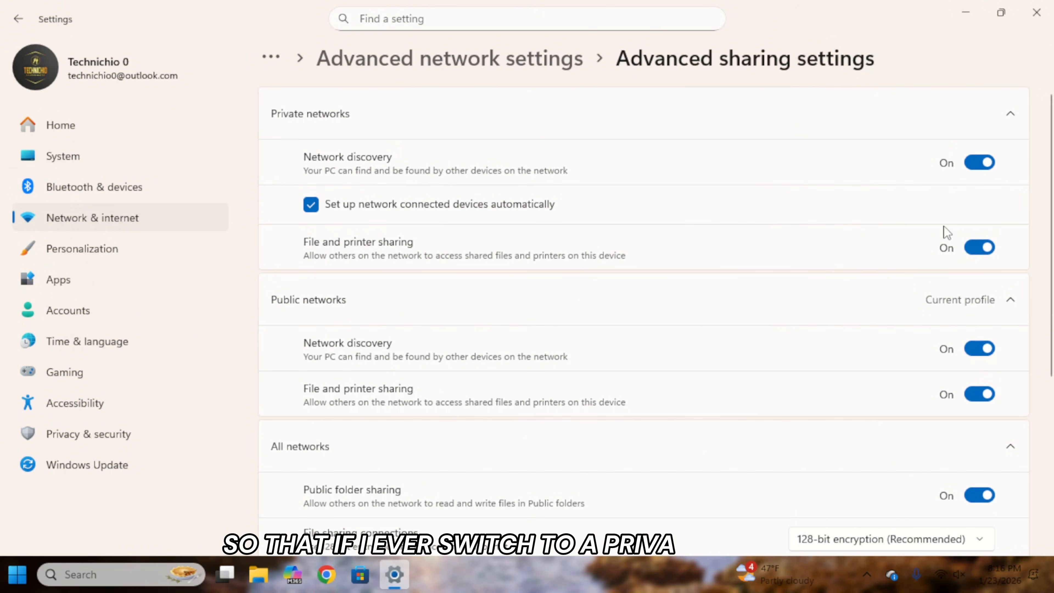
pyautogui.click(1037, 12)
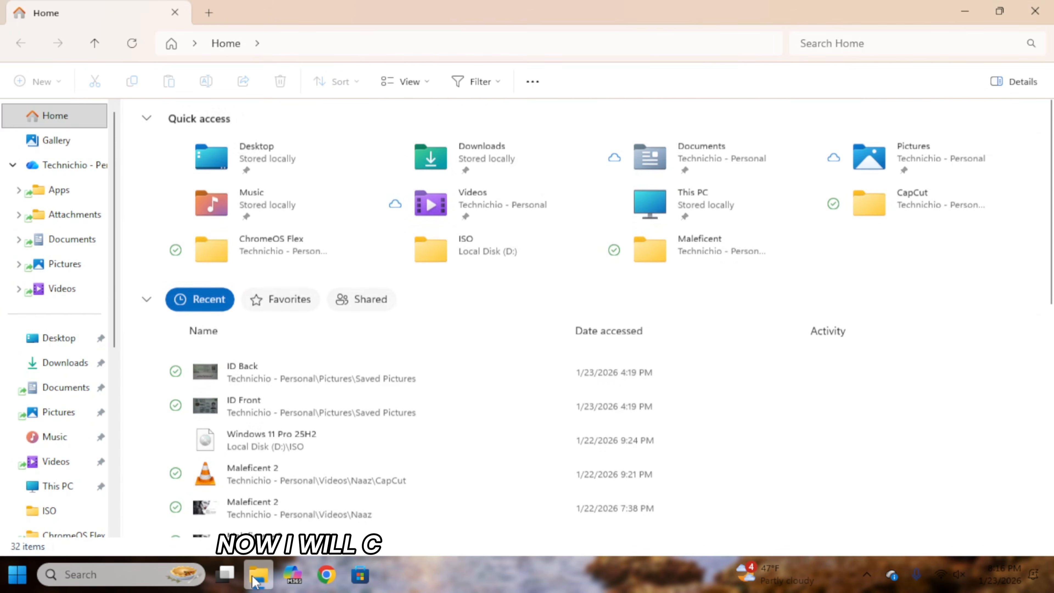
# Create a folder named Shared Folder on Local Disk (D:)
pyautogui.scroll(-5, 57, 374)
pyautogui.click(77, 382)
pyautogui.rightClick(242, 296)
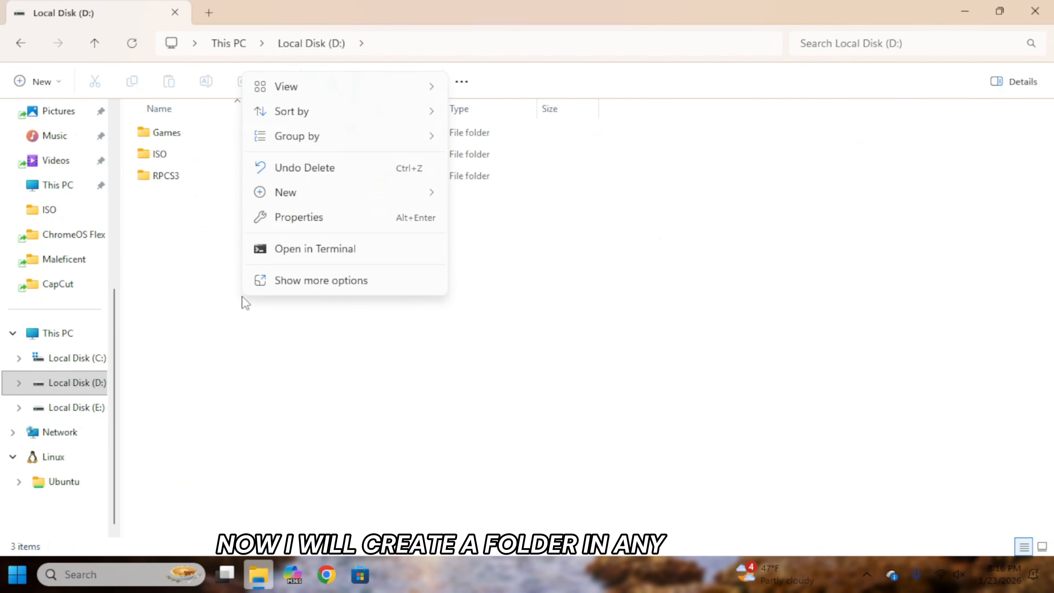
pyautogui.moveTo(290, 192)
pyautogui.click(477, 194)
pyautogui.write('Shared ')
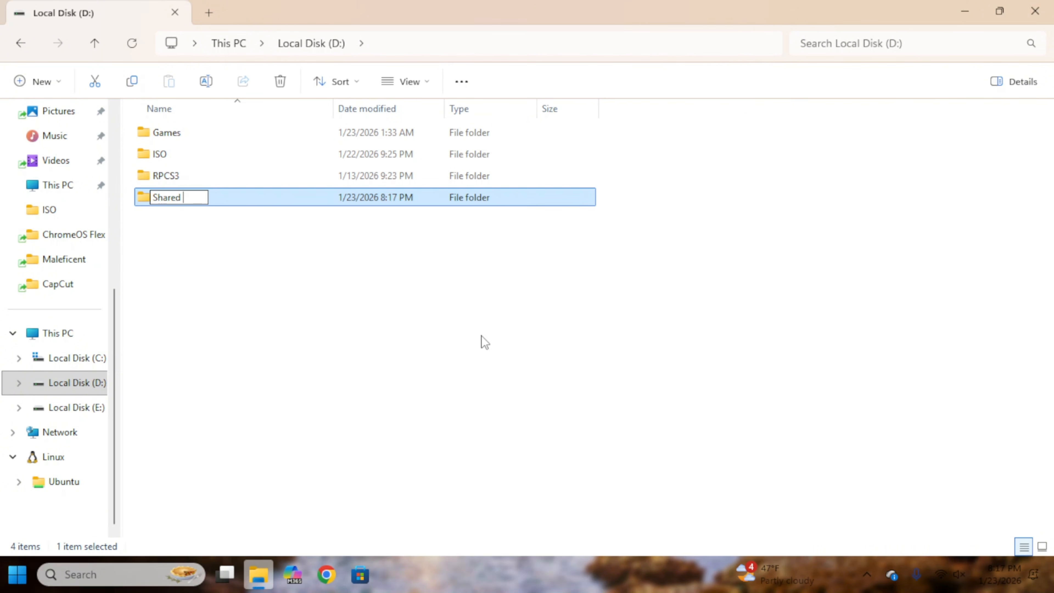
pyautogui.write('Folder')
pyautogui.press('Return')
# Open the network sharing options of Shared Folder and add Everyone to the people to share with
pyautogui.hotkey('shift', 'F10')
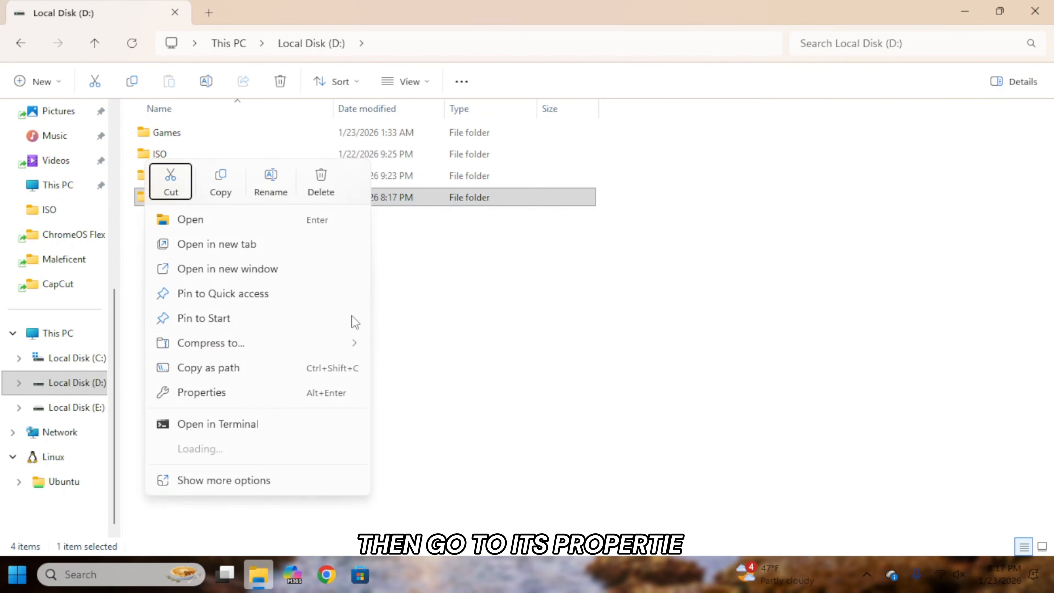
pyautogui.click(266, 395)
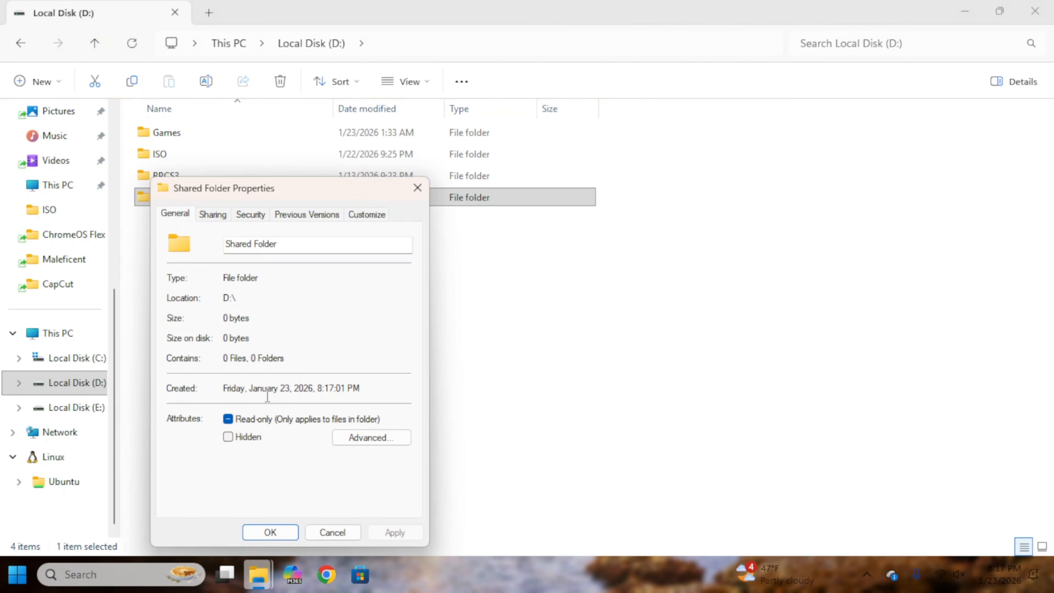
pyautogui.click(218, 220)
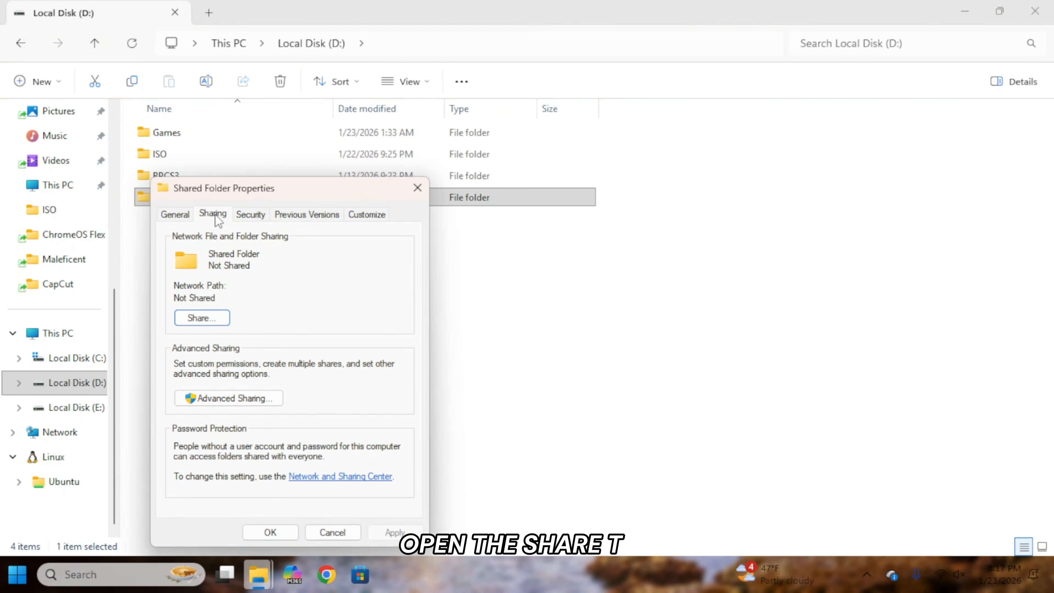
pyautogui.click(216, 318)
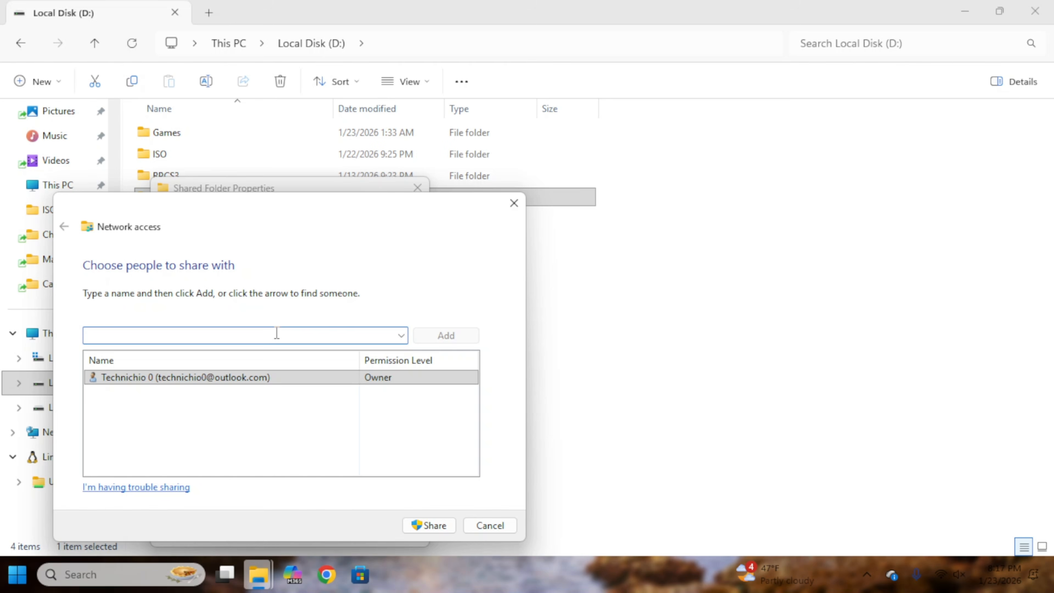
pyautogui.click(404, 336)
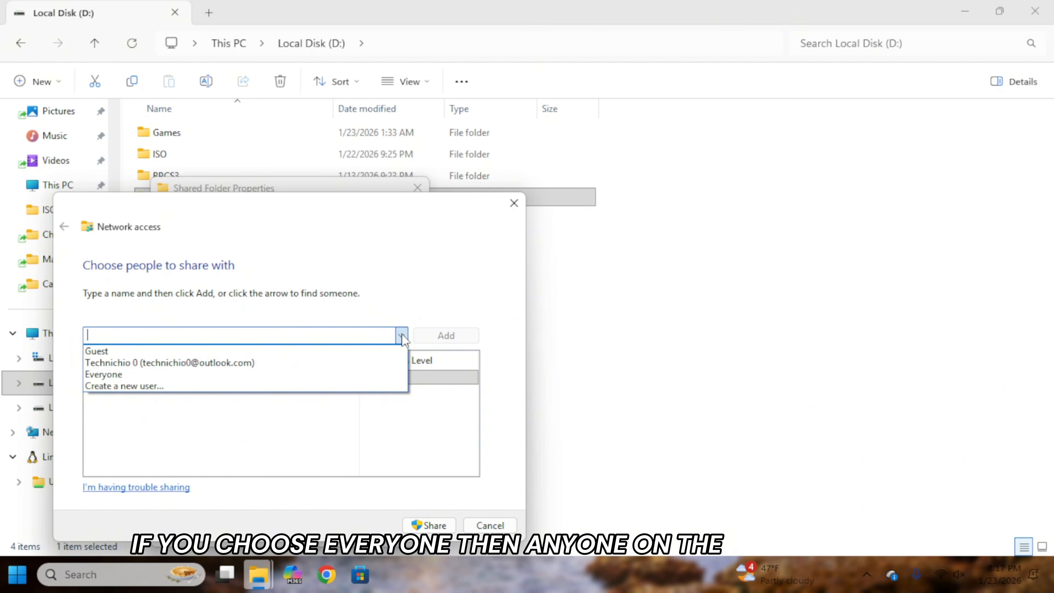
pyautogui.click(265, 371)
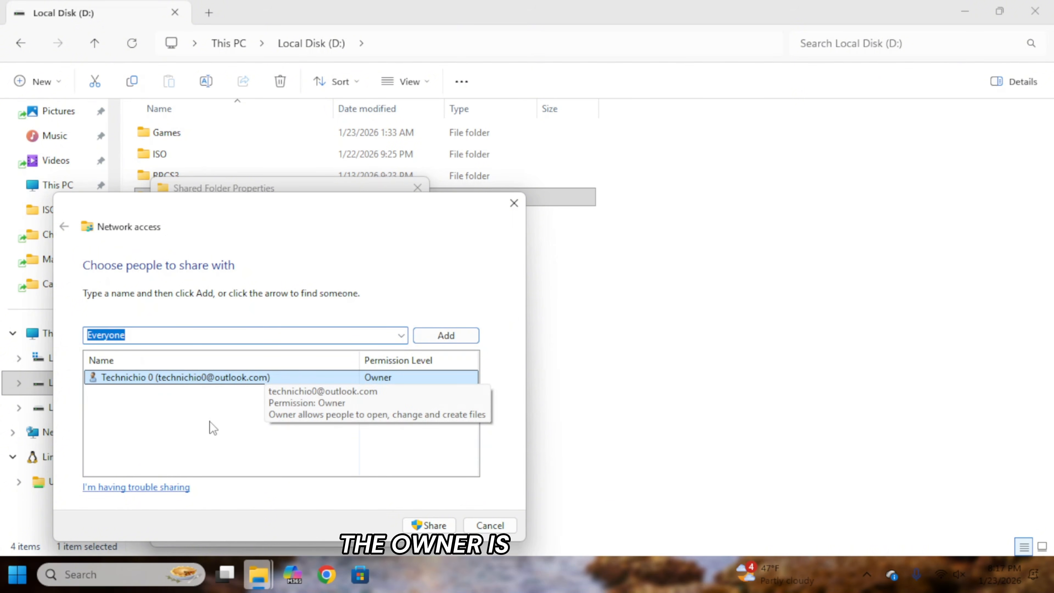
pyautogui.click(443, 336)
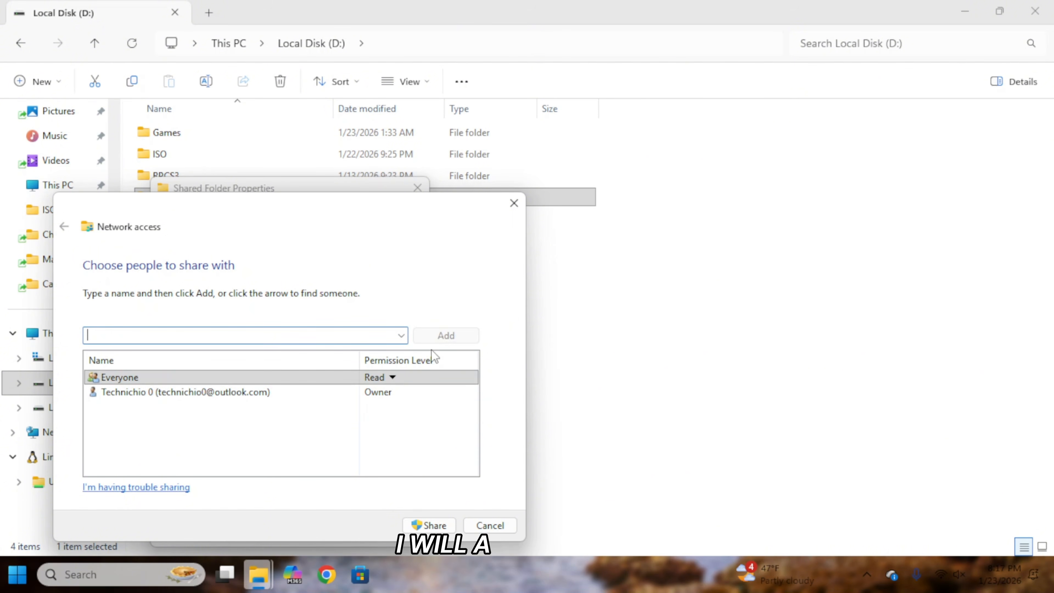
# Give Everyone Read/Write permission, share the folder on the network, and close its properties
pyautogui.click(391, 378)
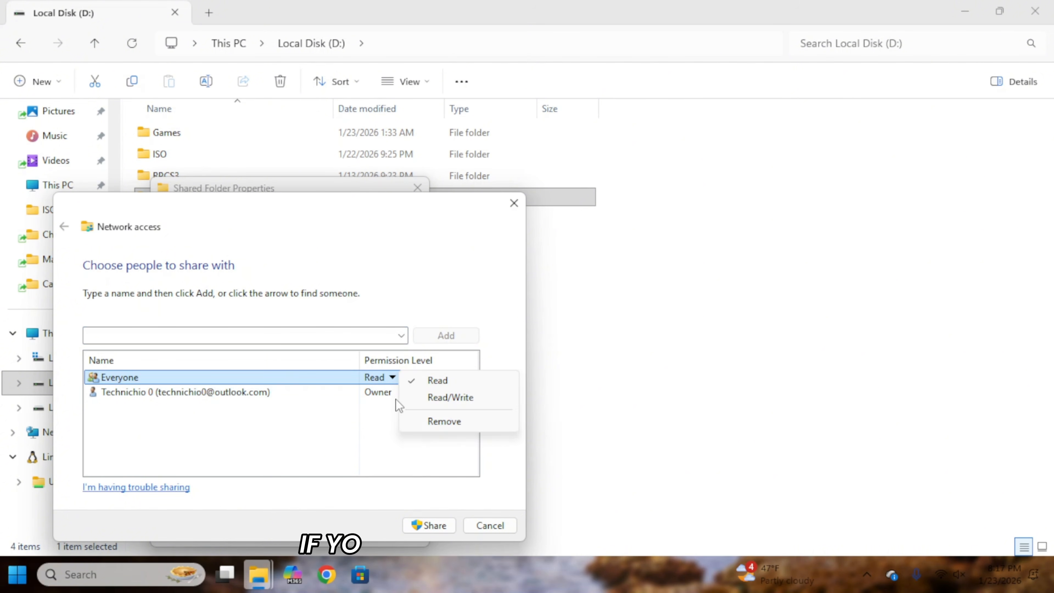
pyautogui.click(420, 398)
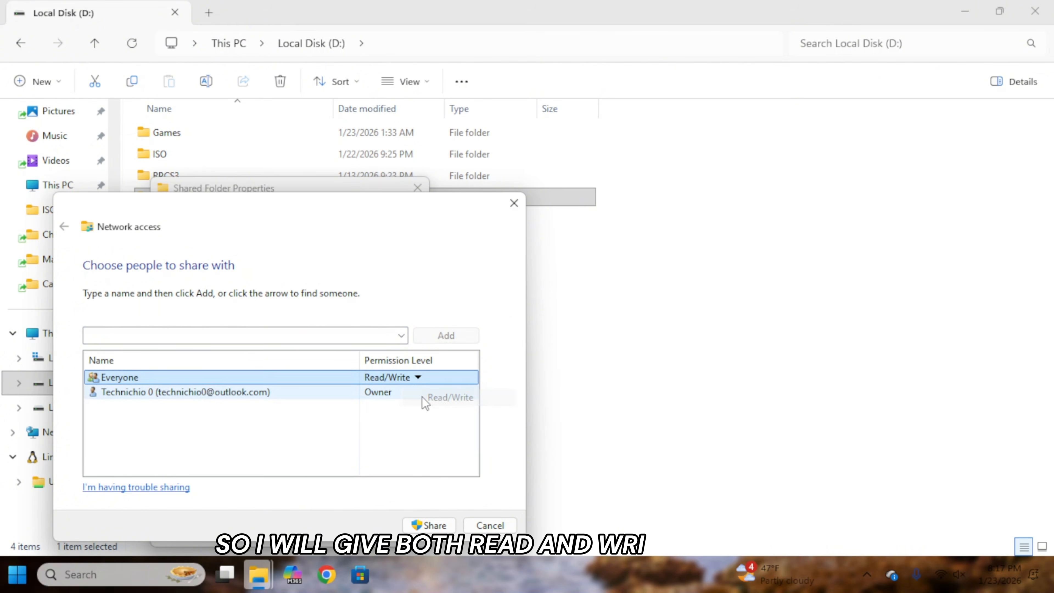
pyautogui.click(432, 527)
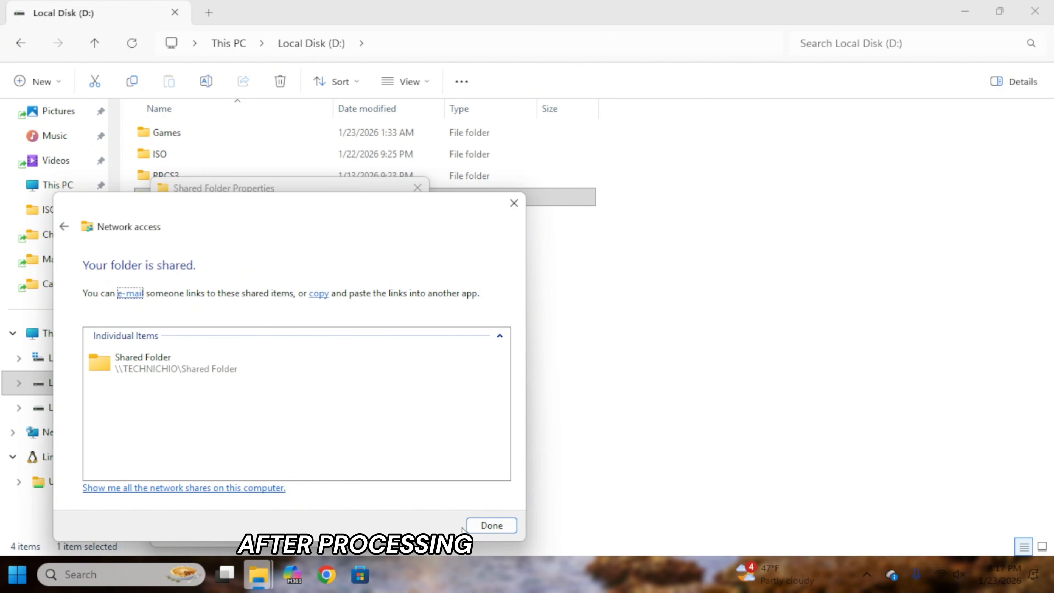
pyautogui.click(492, 525)
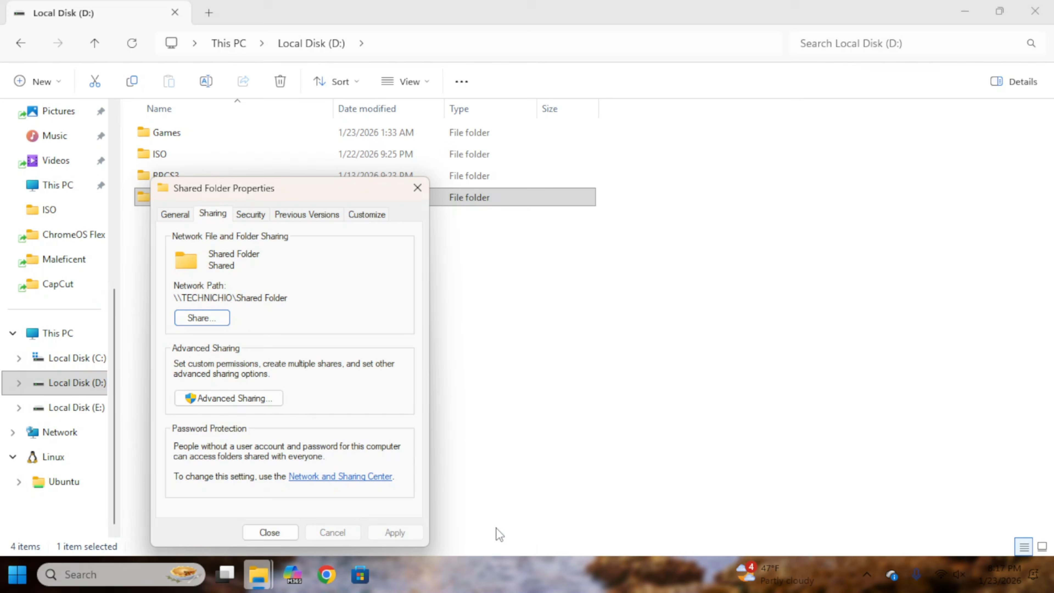
pyautogui.click(271, 533)
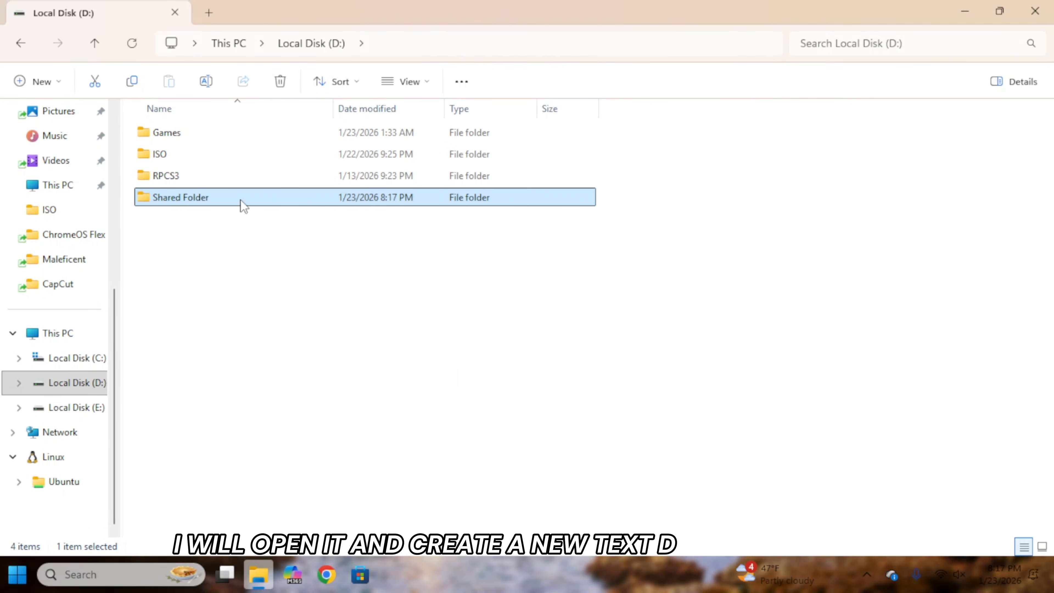
# Create a text document with the default name inside Shared Folder and close the file window
pyautogui.doubleClick(241, 202)
pyautogui.rightClick(370, 274)
pyautogui.moveTo(540, 399)
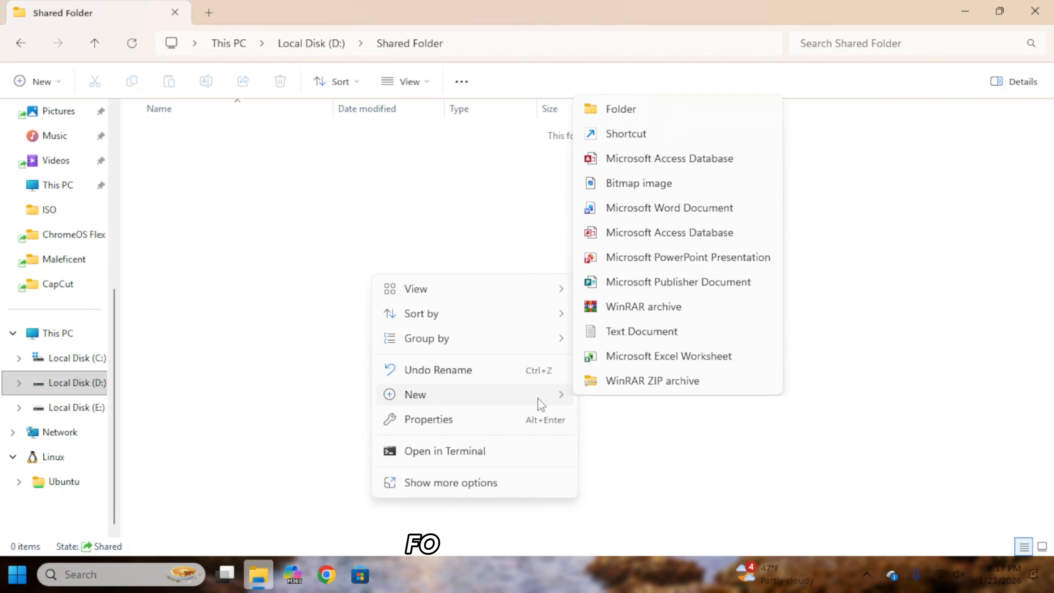
pyautogui.click(638, 328)
pyautogui.press('Return')
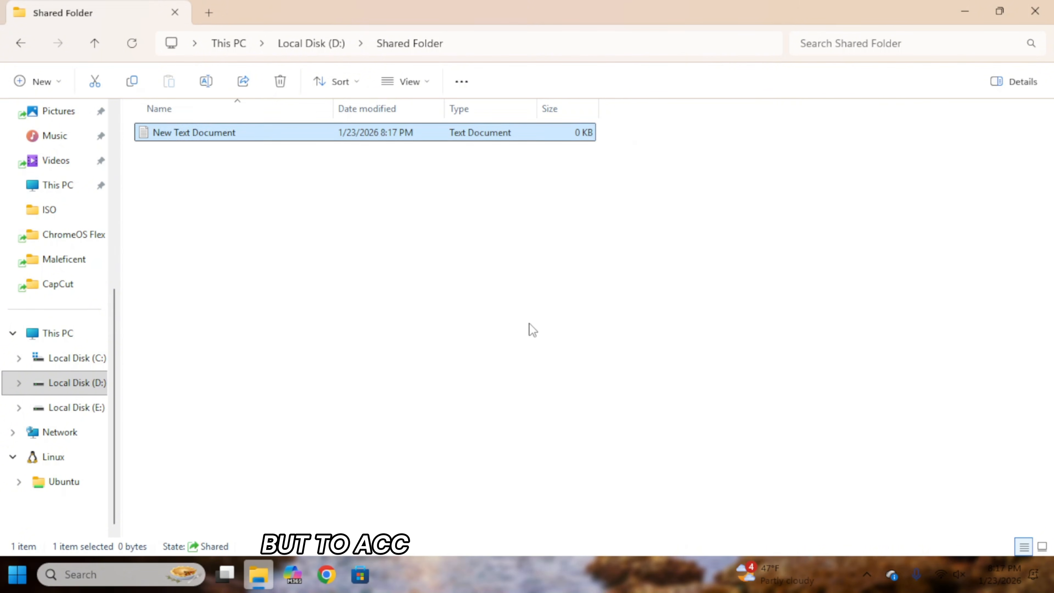
pyautogui.click(530, 326)
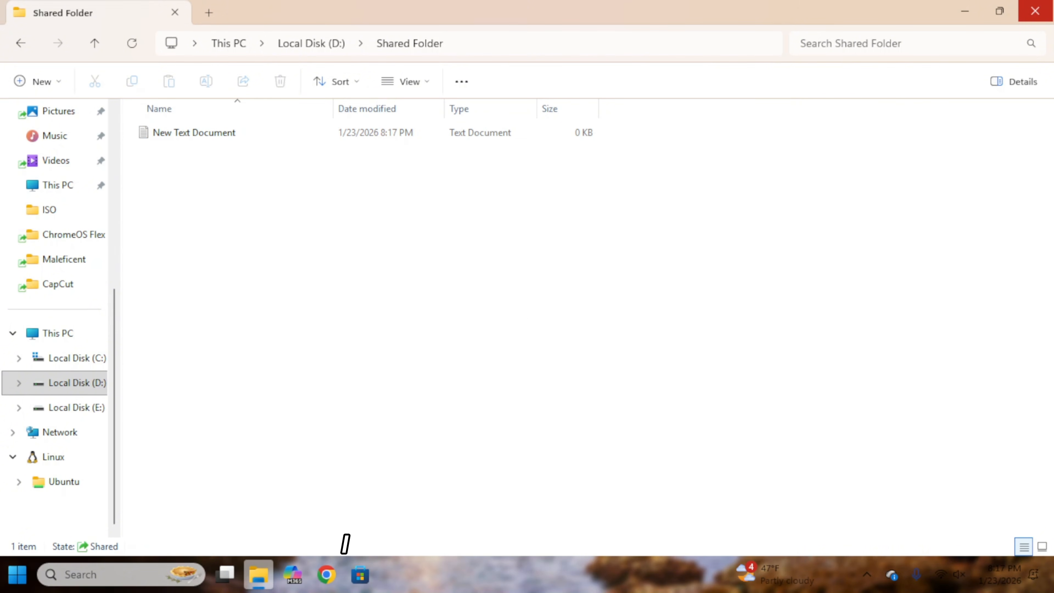
pyautogui.click(1036, 12)
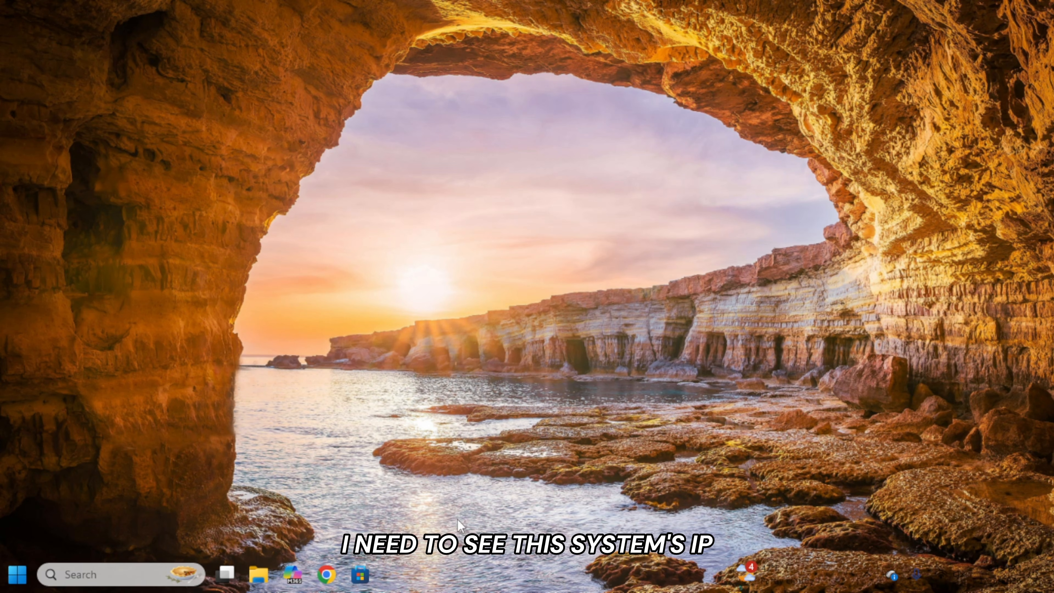
# Look up this computer's IP address in the properties of the connected Wi-Fi network
pyautogui.click(17, 574)
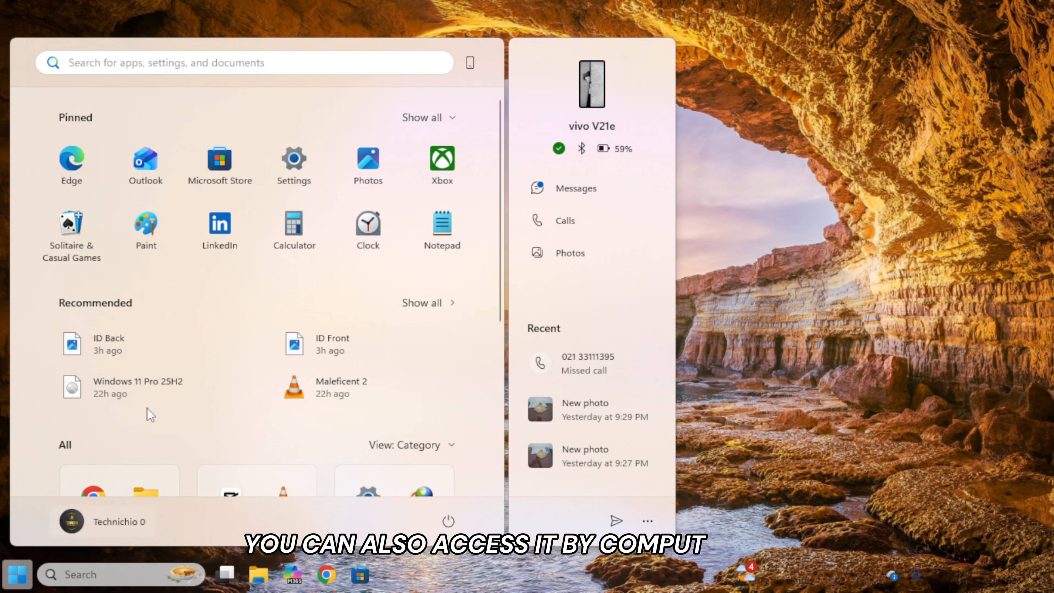
pyautogui.click(315, 153)
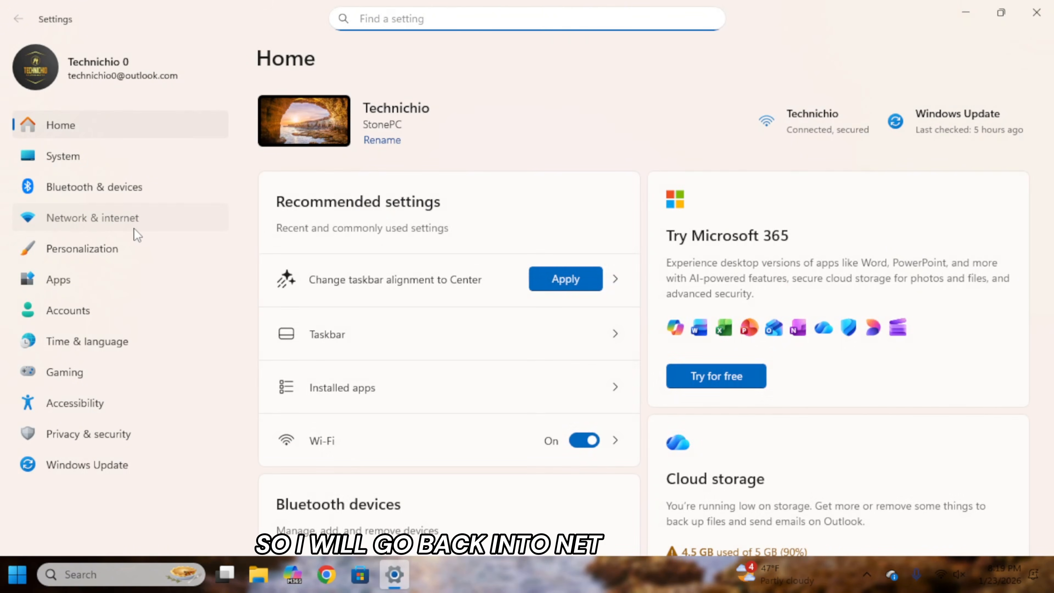
pyautogui.click(133, 229)
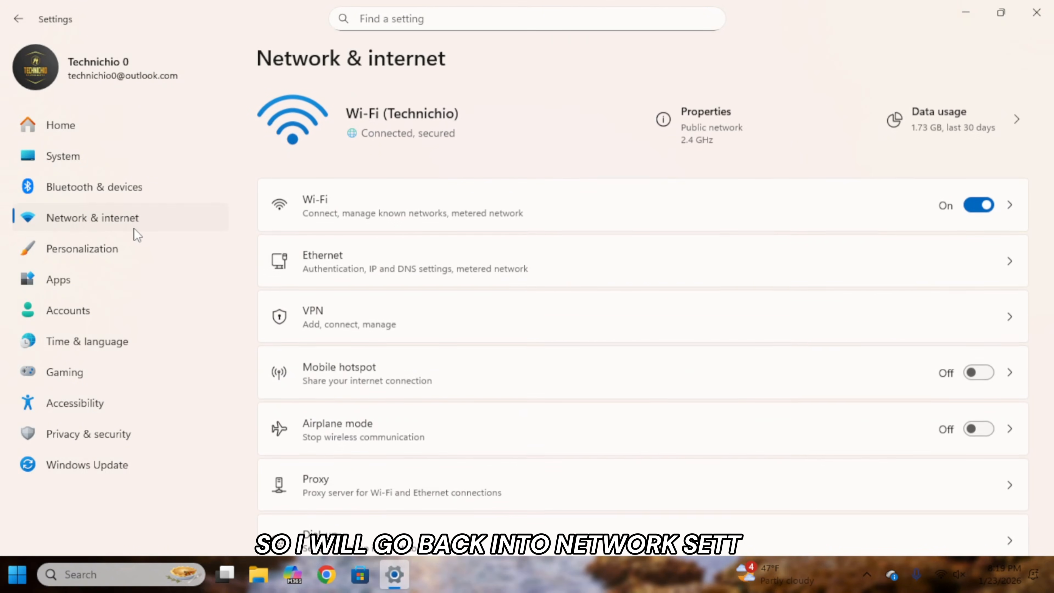
pyautogui.click(487, 223)
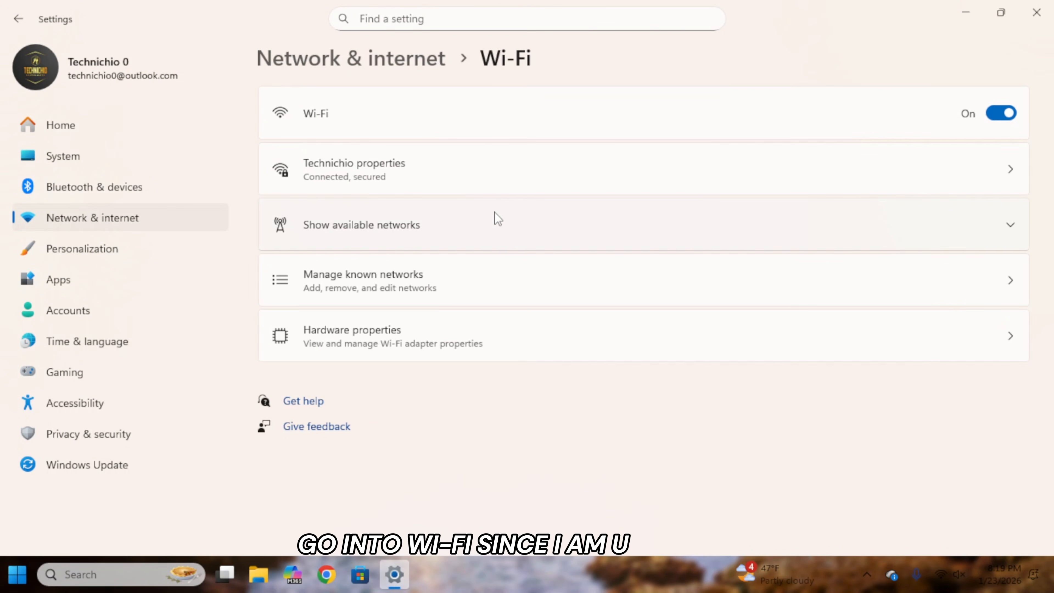
pyautogui.click(505, 189)
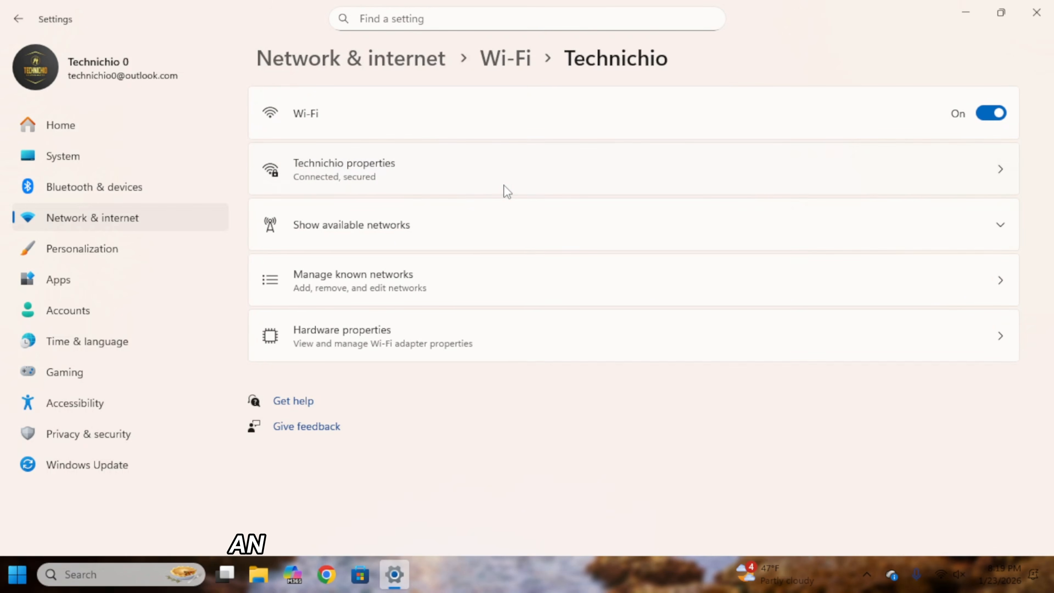
pyautogui.scroll(-5, 631, 340)
pyautogui.scroll(-5, 642, 347)
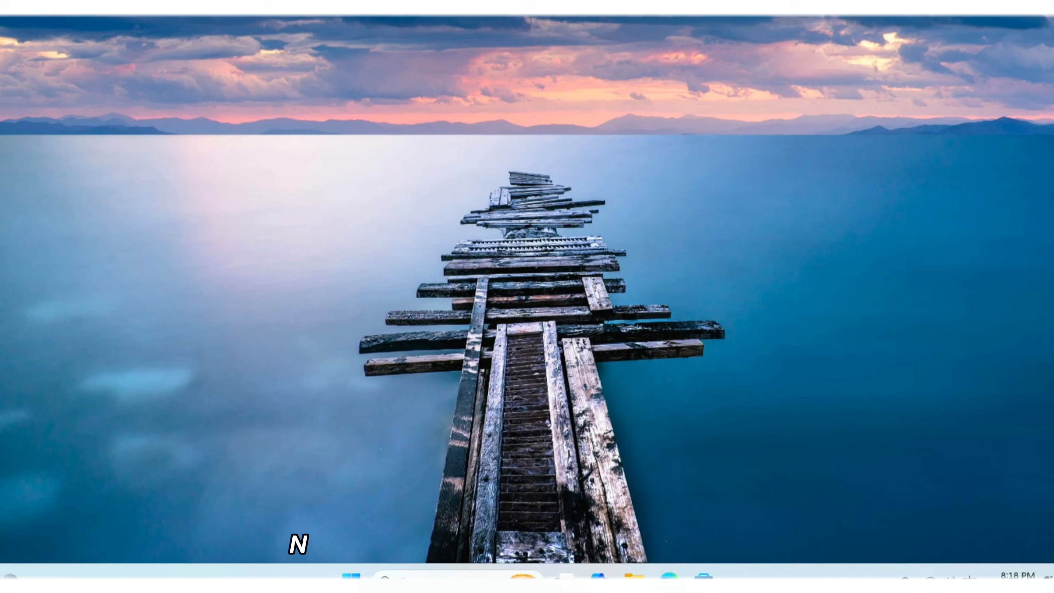
# On the second computer, turn on network discovery and file and printer sharing for public networks in the advanced sharing settings
pyautogui.click(346, 578)
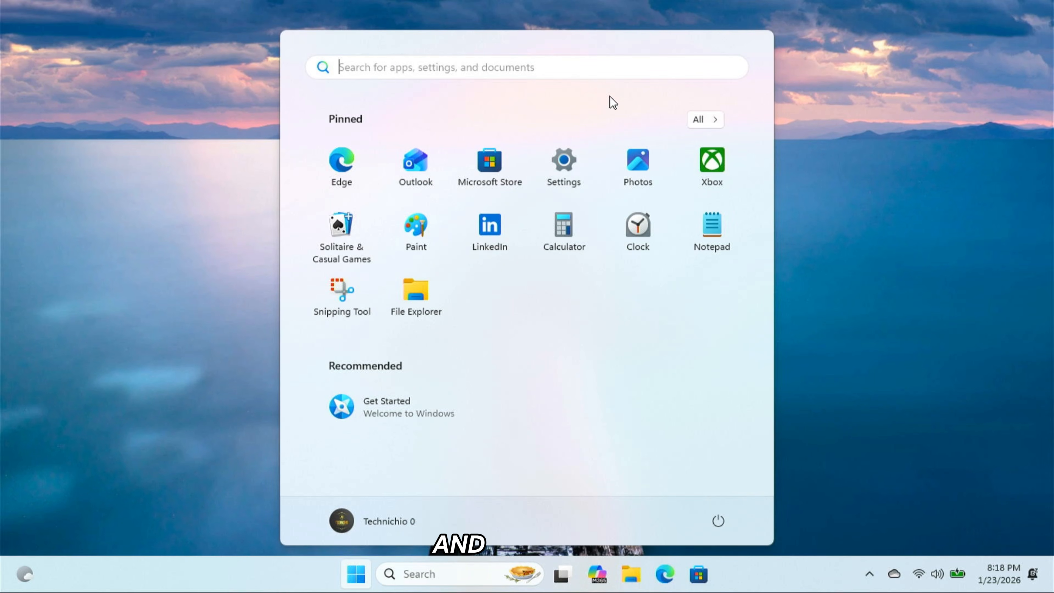
pyautogui.click(582, 166)
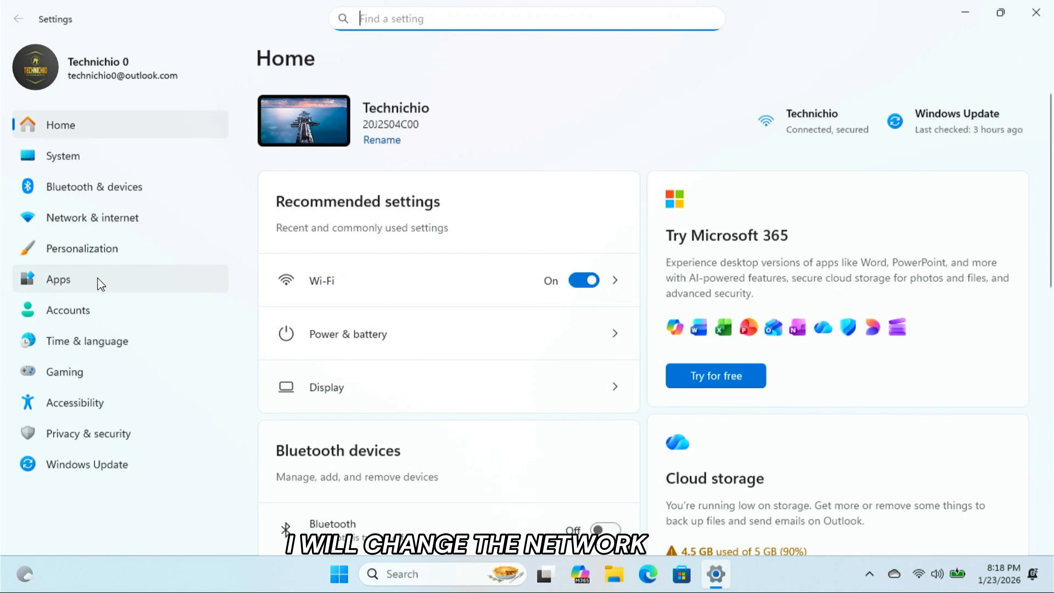
pyautogui.click(81, 228)
pyautogui.scroll(-3, 527, 398)
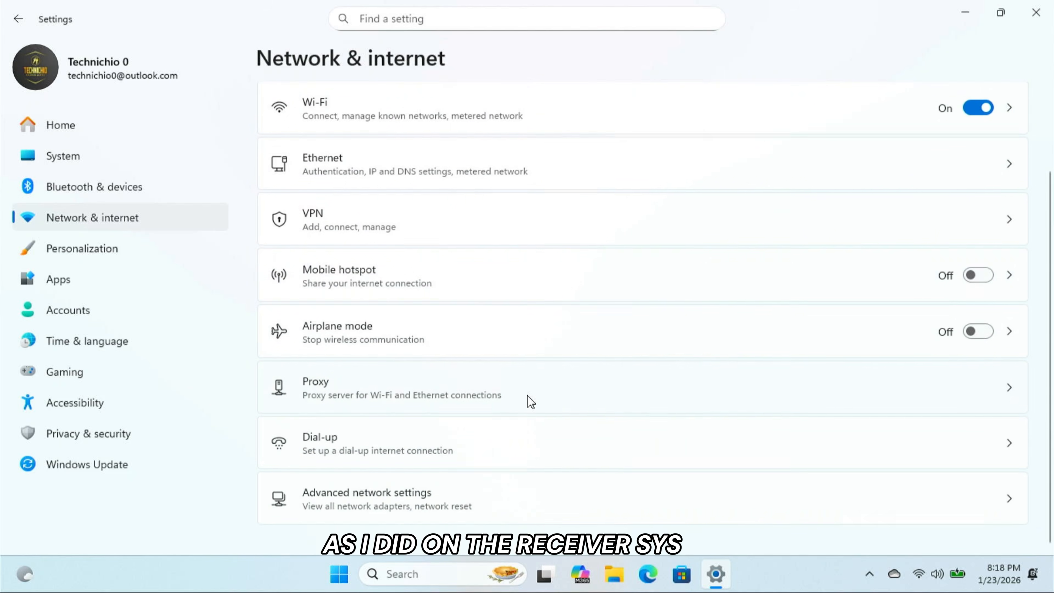
pyautogui.click(539, 498)
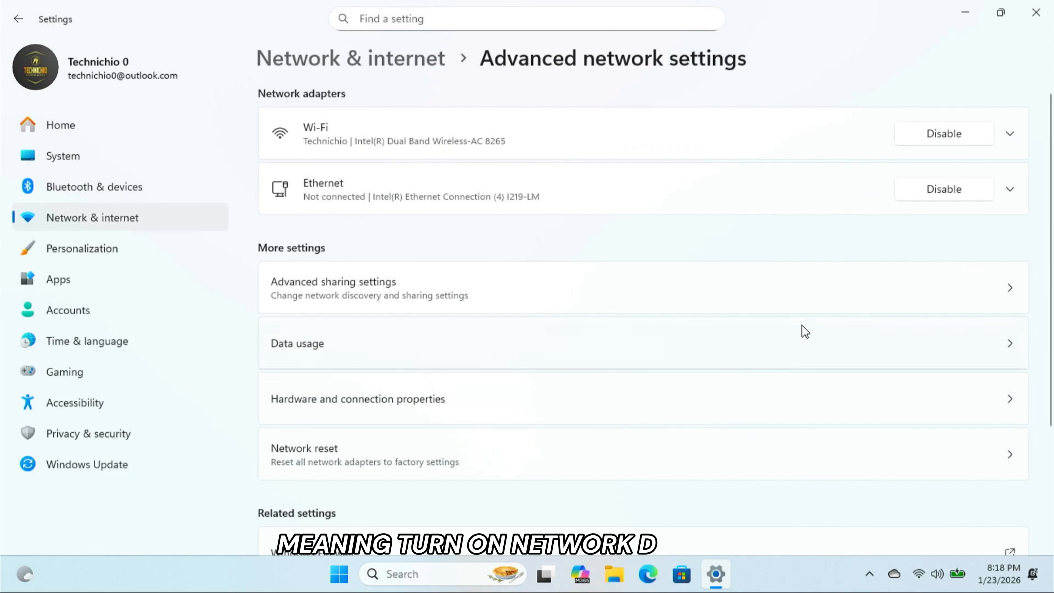
pyautogui.click(899, 280)
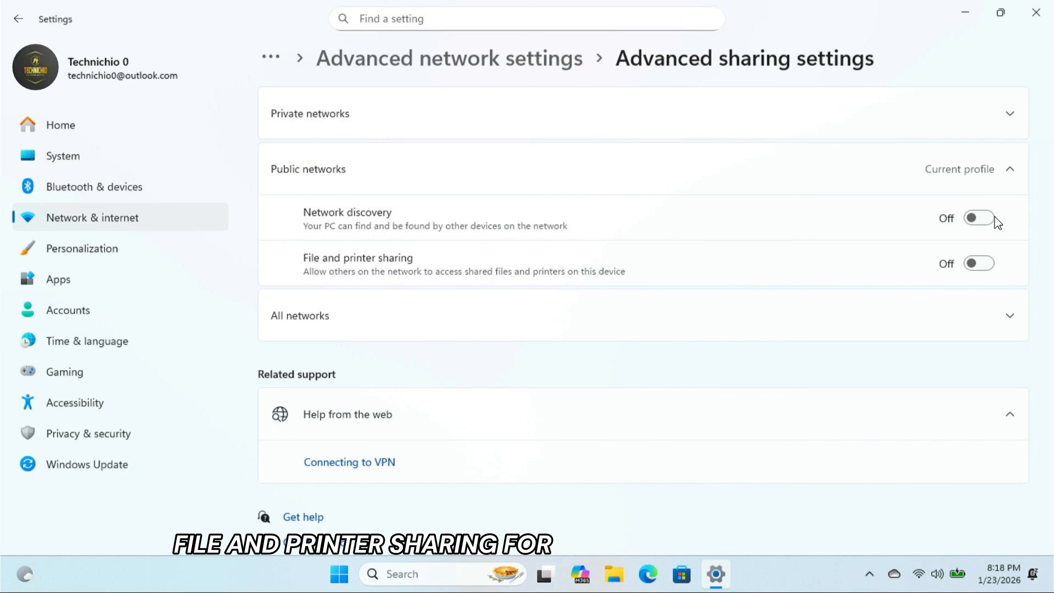
pyautogui.click(974, 224)
pyautogui.click(983, 265)
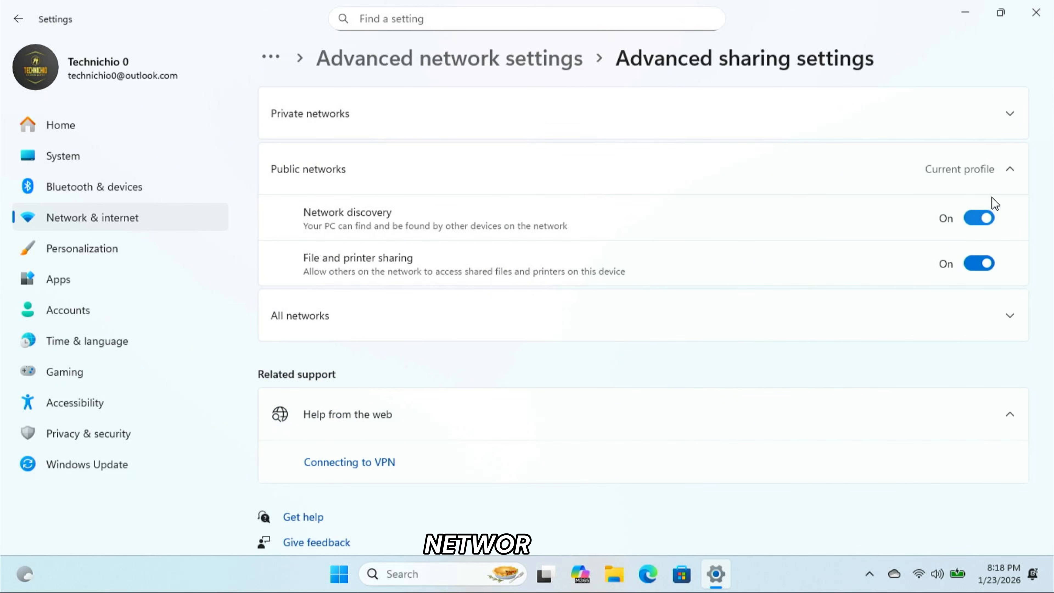
# Turn on network discovery and file and printer sharing for private networks, and collapse that section
pyautogui.click(1001, 111)
pyautogui.click(980, 162)
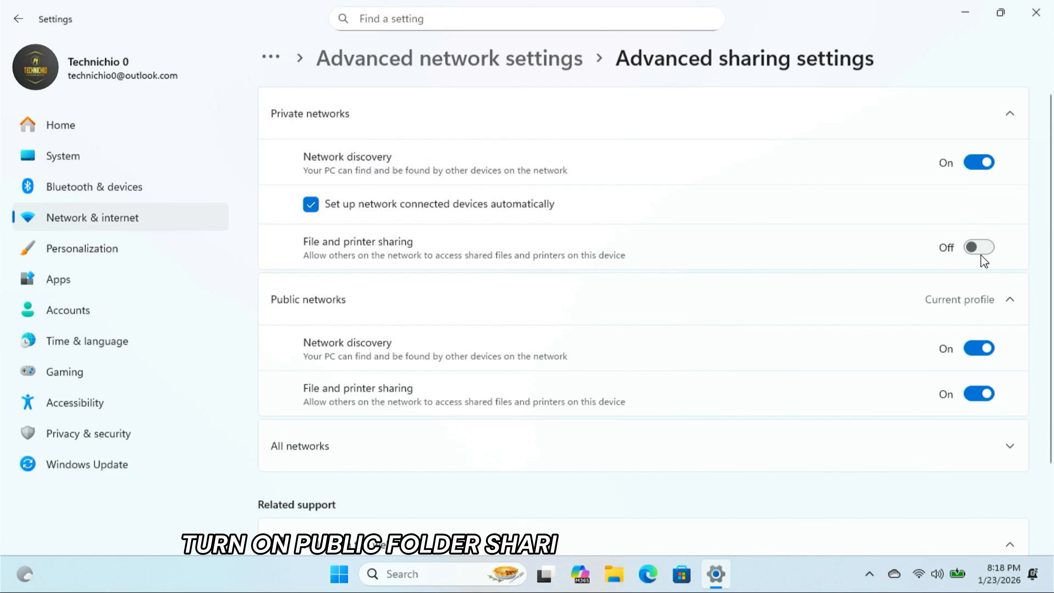
pyautogui.click(979, 247)
pyautogui.click(984, 111)
# For all networks, turn on public folder sharing and turn off password protected sharing, and close Settings
pyautogui.click(991, 309)
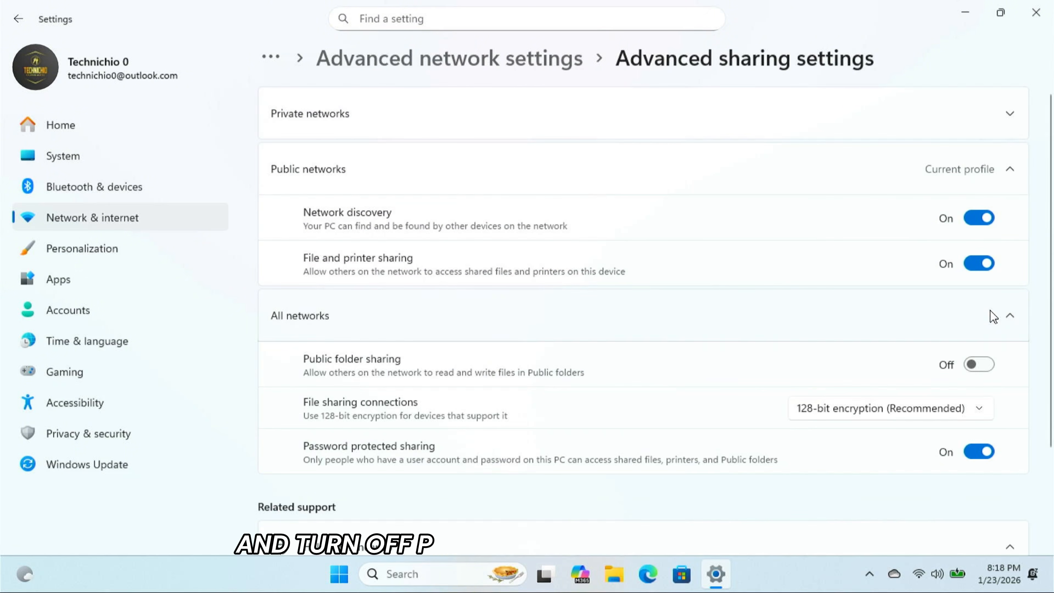
pyautogui.click(978, 364)
pyautogui.click(981, 452)
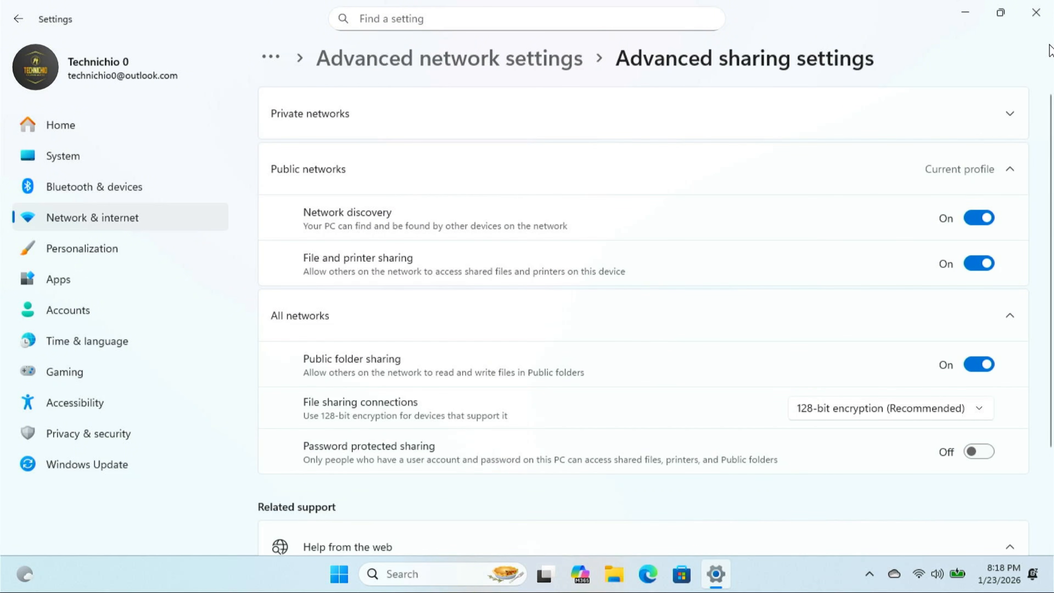
pyautogui.click(1049, 6)
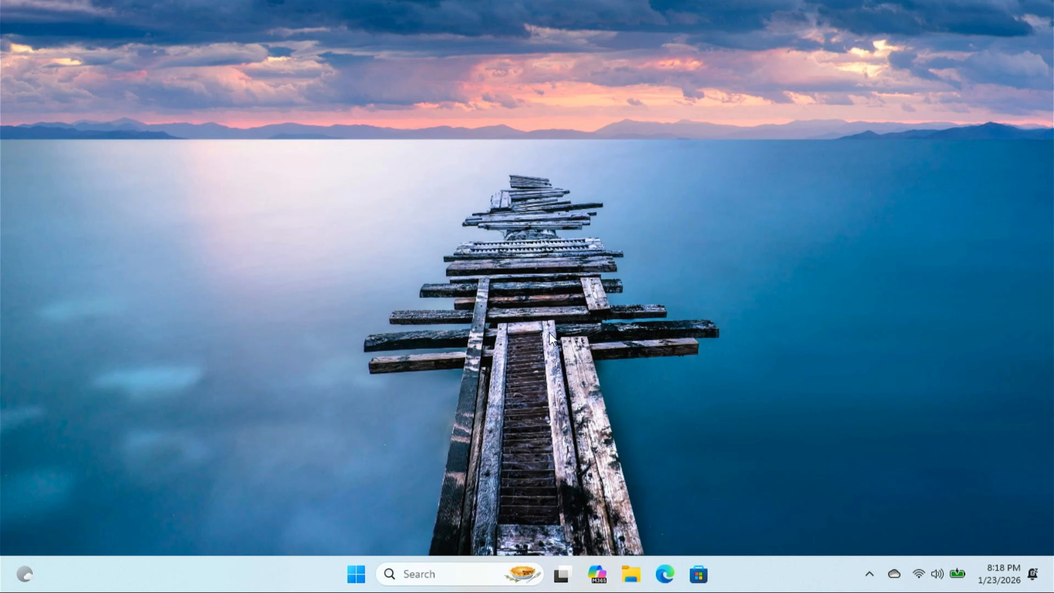
# Connect to the receiving computer by running the network path \\192.168.1.8
pyautogui.press('super+r')
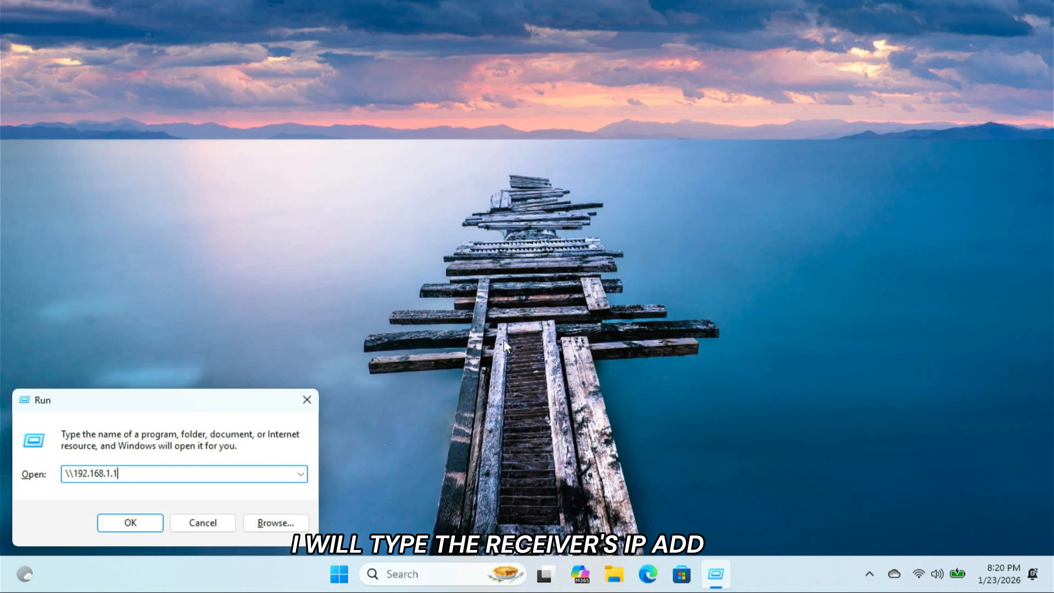
pyautogui.press('BackSpace')
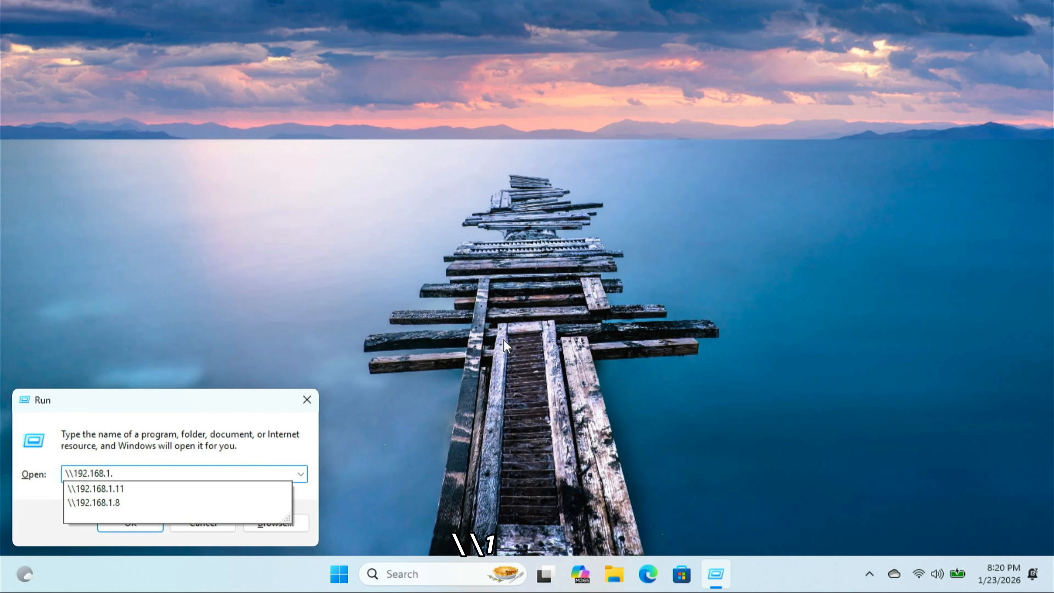
pyautogui.write('8')
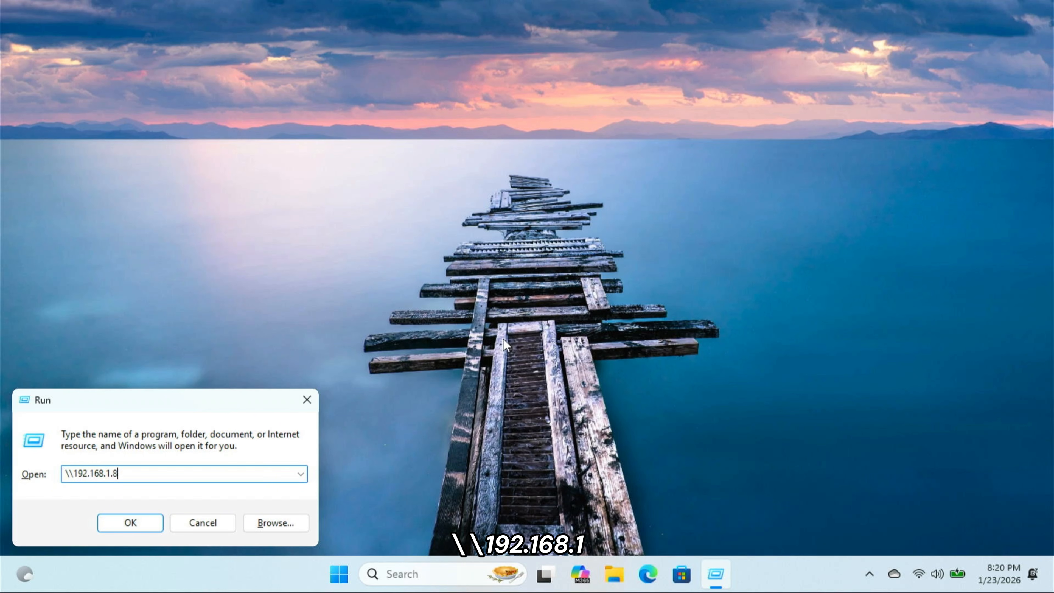
pyautogui.press('Return')
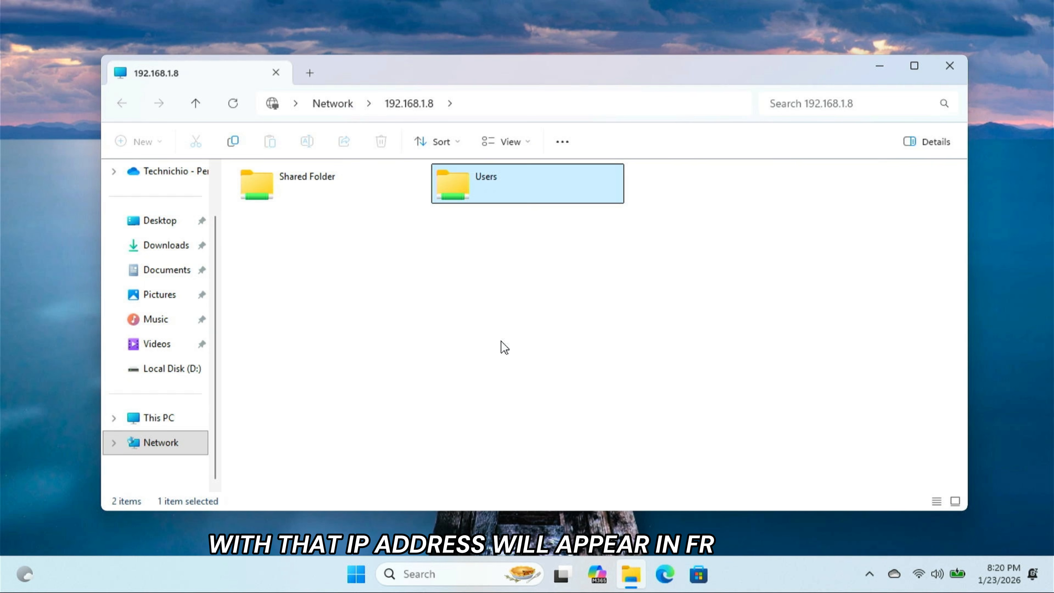
# Open Shared Folder among the network shares of 192.168.1.8
pyautogui.press('Left')
pyautogui.press('Right')
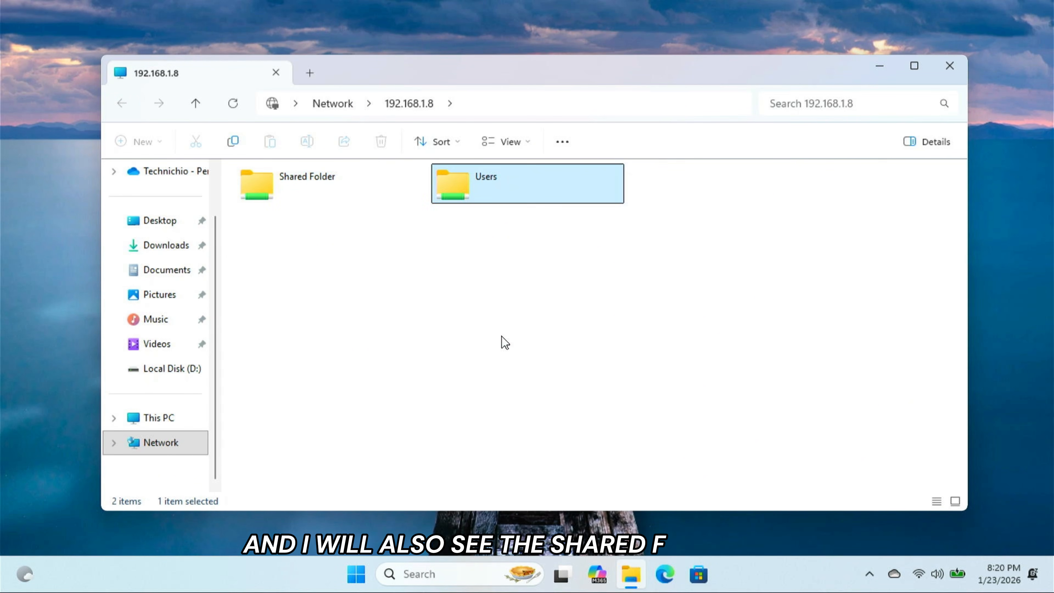
pyautogui.press('Left')
pyautogui.press('Return')
pyautogui.press('Down')
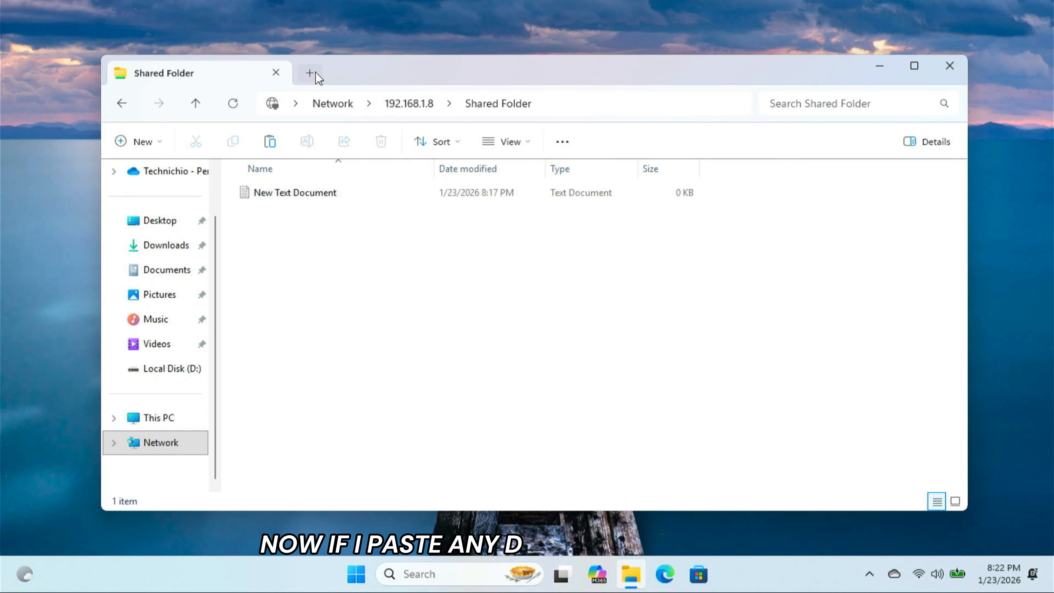
# Copy the Thumbnails folder from Local Disk (D:) and paste it into the network Shared Folder
pyautogui.click(309, 73)
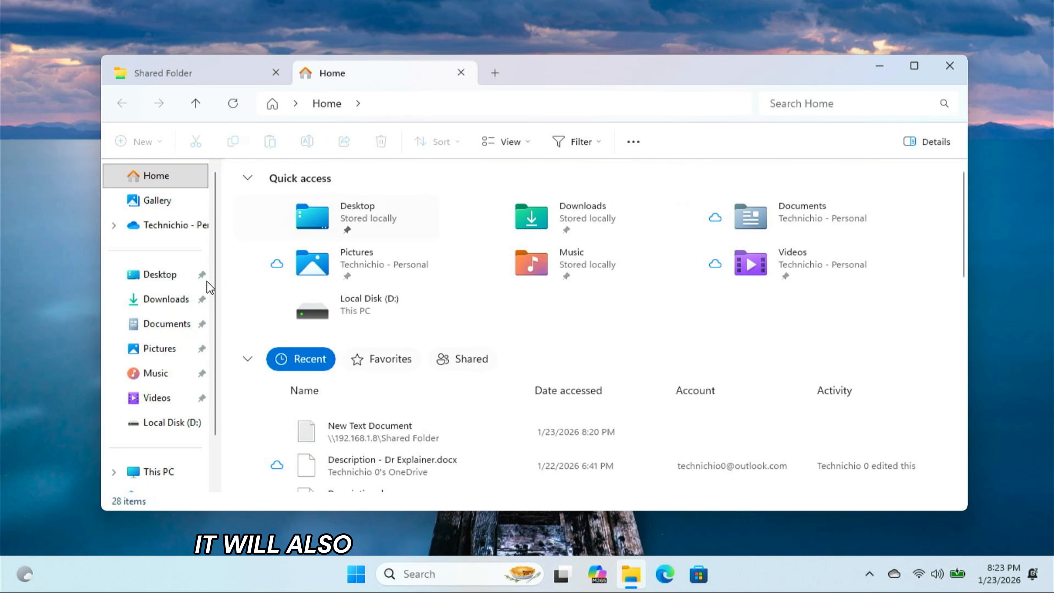
pyautogui.click(141, 424)
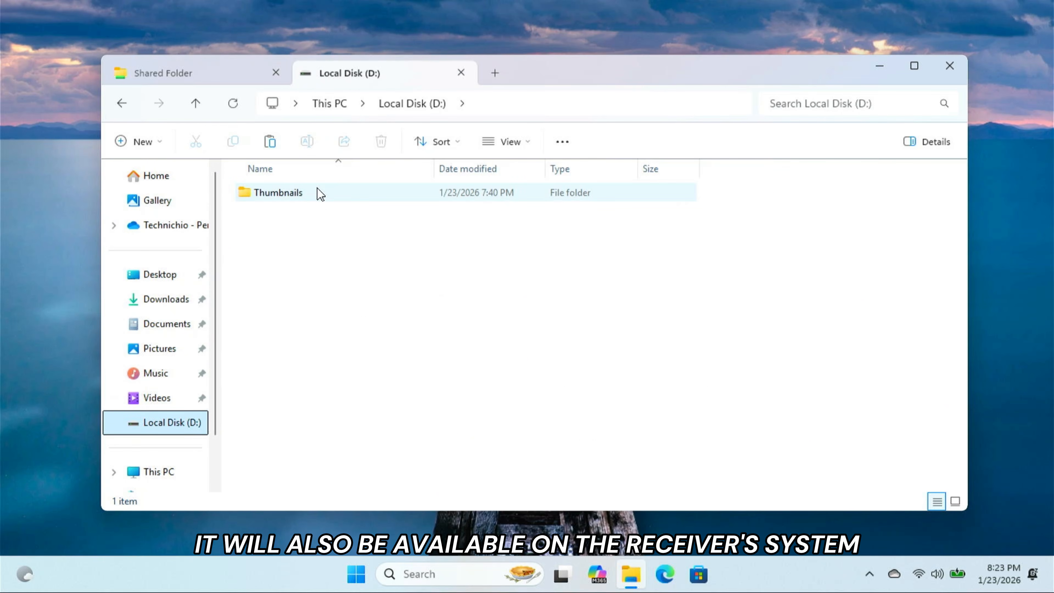
pyautogui.click(326, 193)
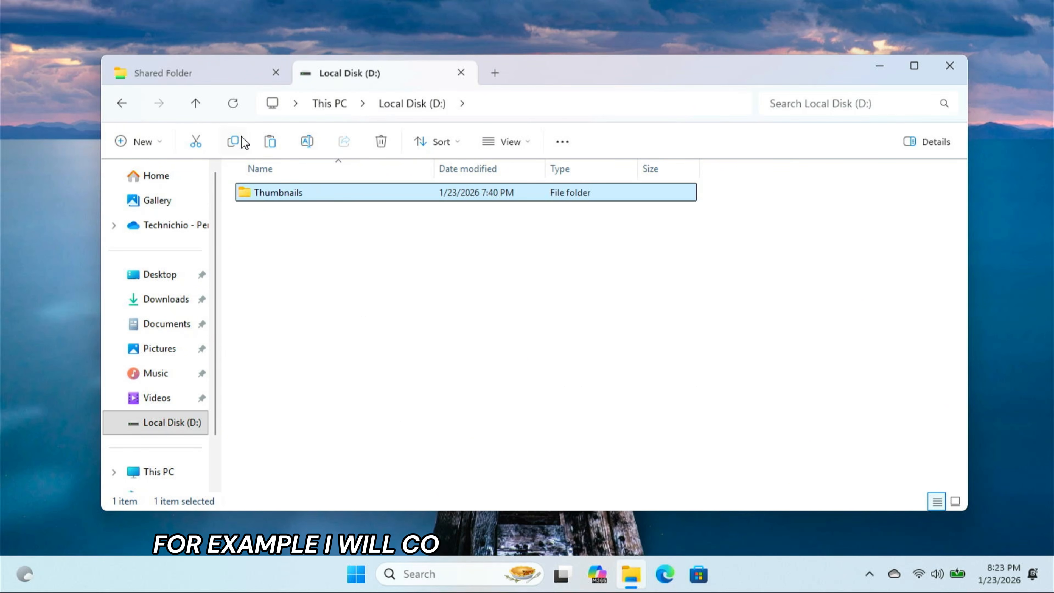
pyautogui.click(237, 75)
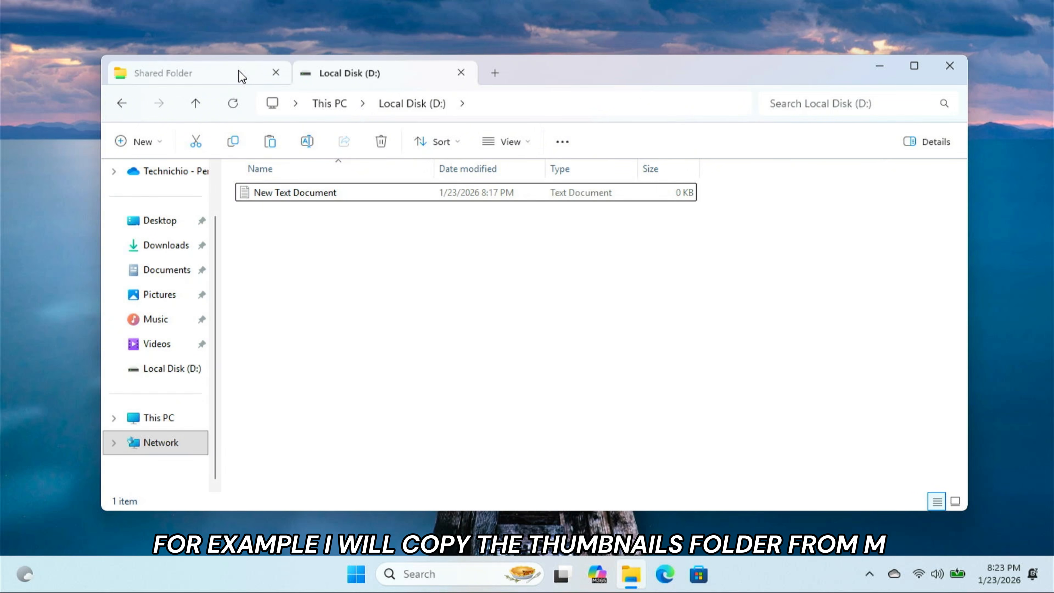
pyautogui.rightClick(354, 222)
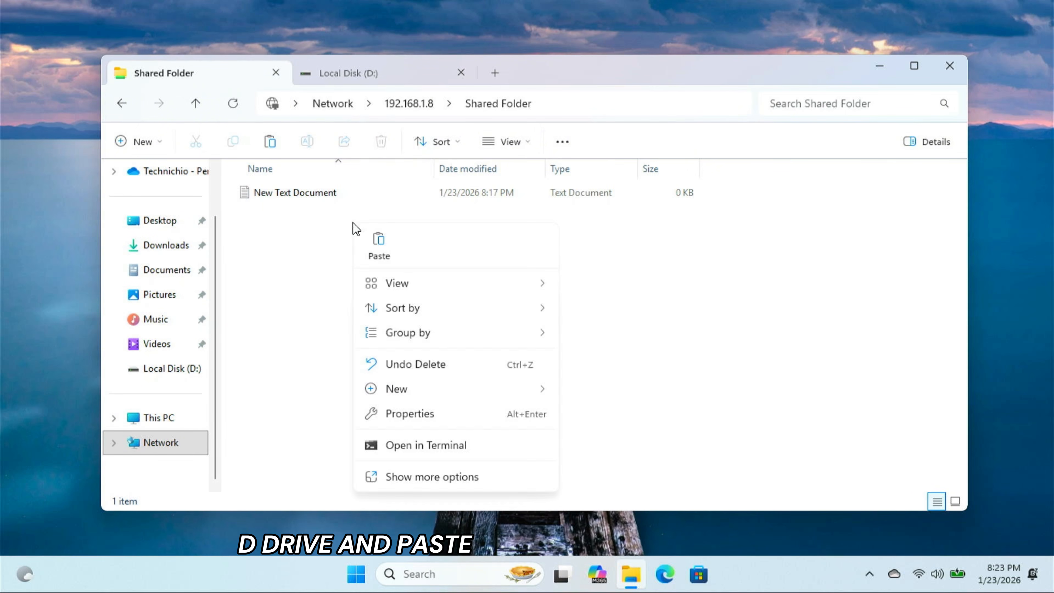
pyautogui.click(375, 239)
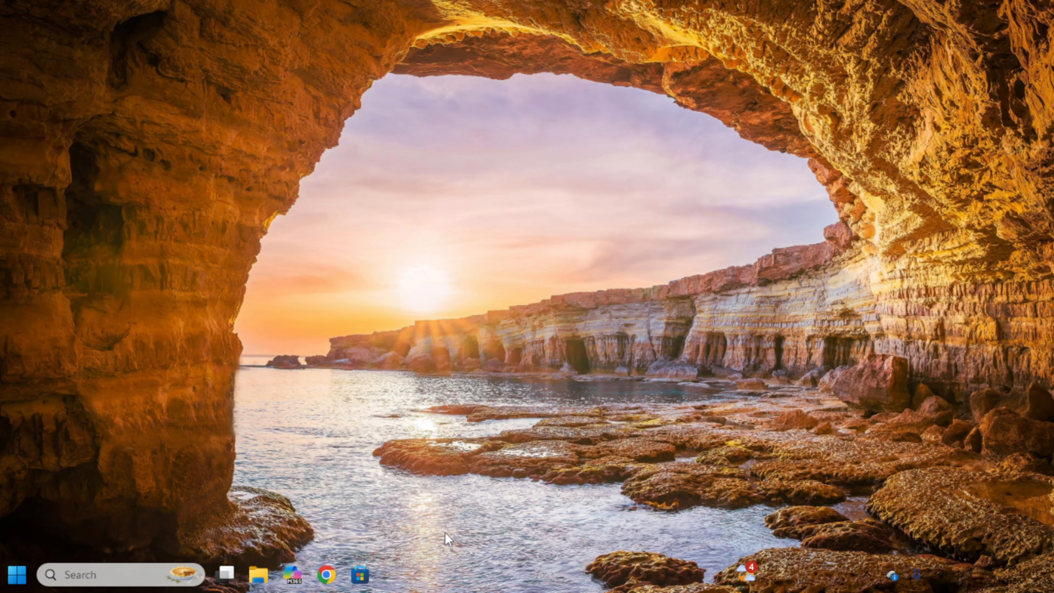
# On the receiving computer, open Shared Folder on Local Disk (D:) and check the pasted Thumbnails folder
pyautogui.click(260, 579)
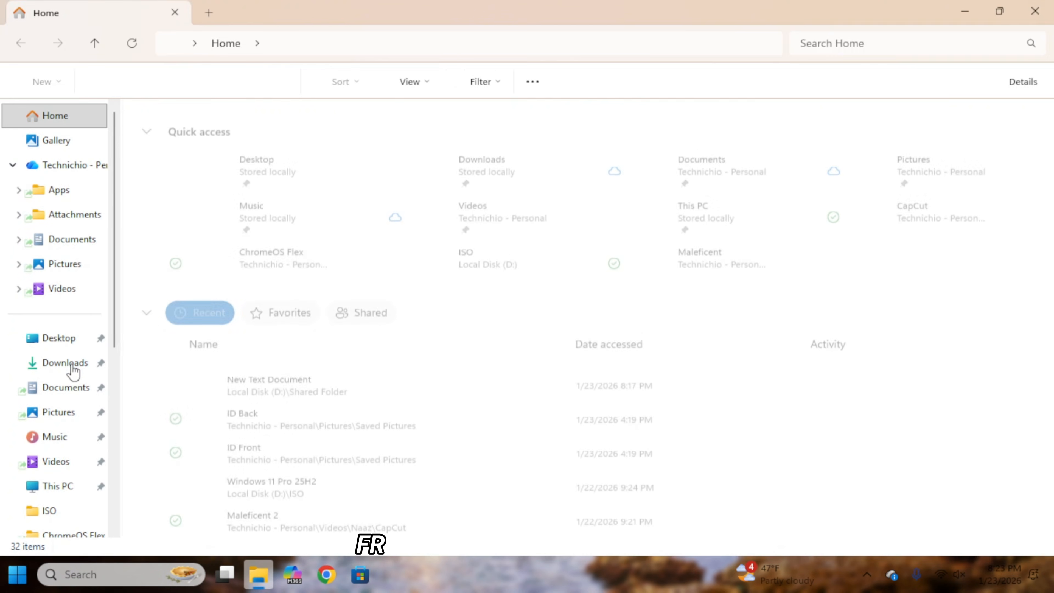
pyautogui.scroll(-4, 67, 372)
pyautogui.scroll(-3, 66, 375)
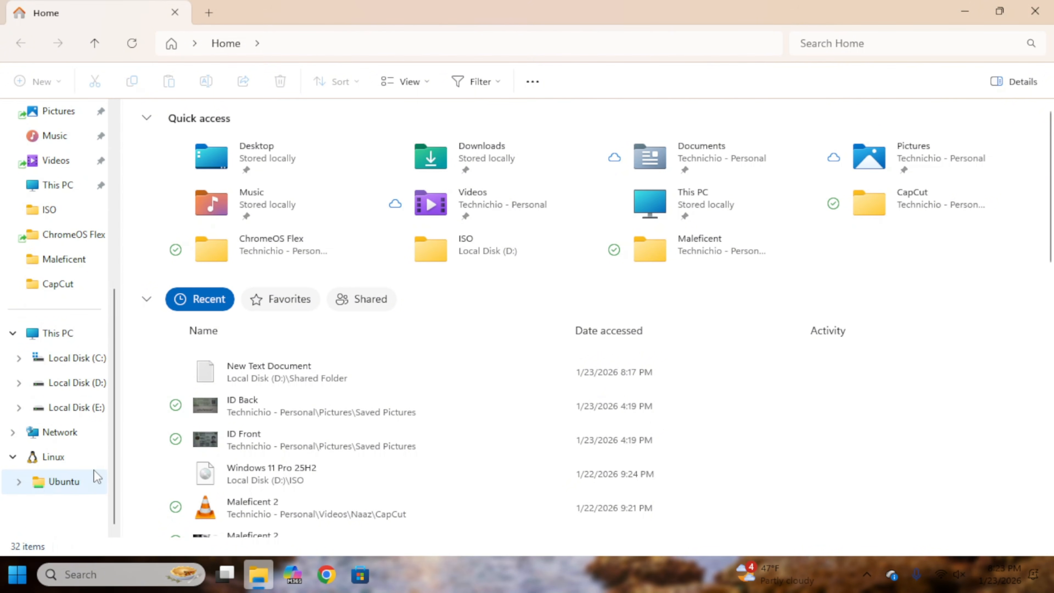
pyautogui.click(77, 383)
pyautogui.doubleClick(192, 198)
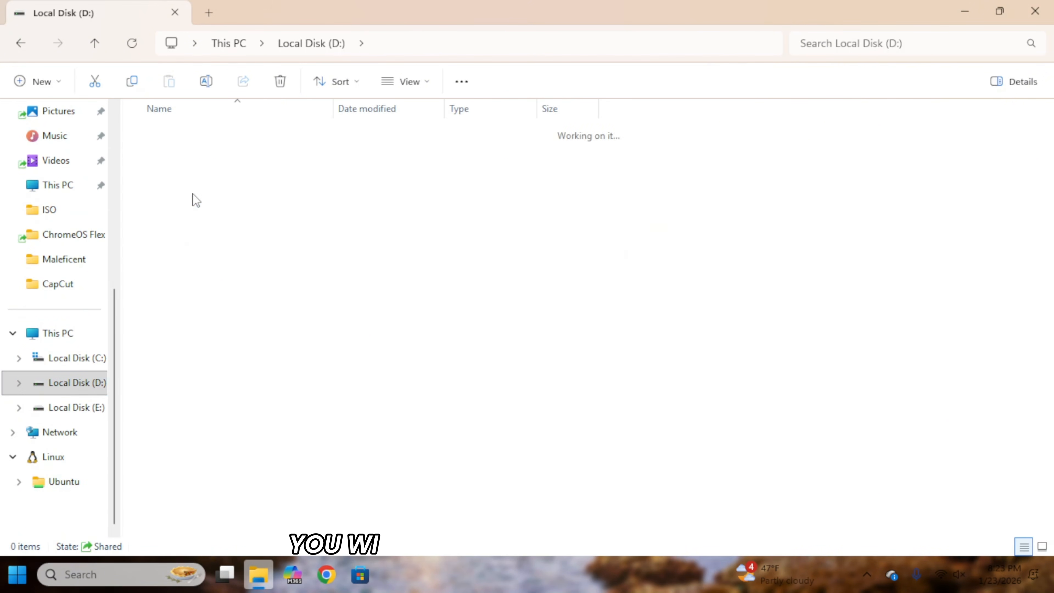
pyautogui.doubleClick(195, 135)
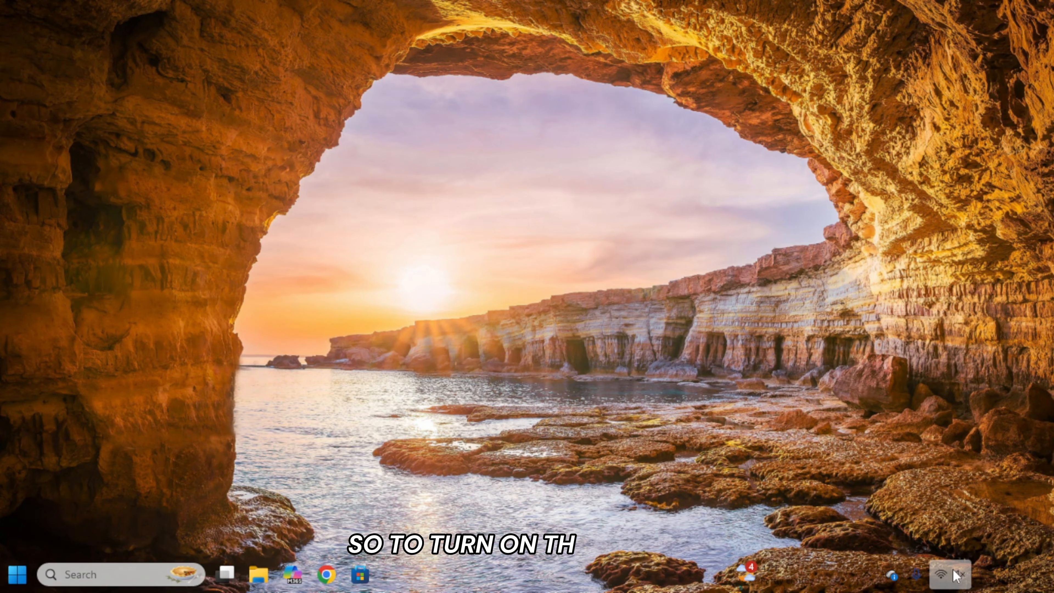
# Turn on Nearby sharing from the quick settings of the receiving computer and open its settings page
pyautogui.click(954, 572)
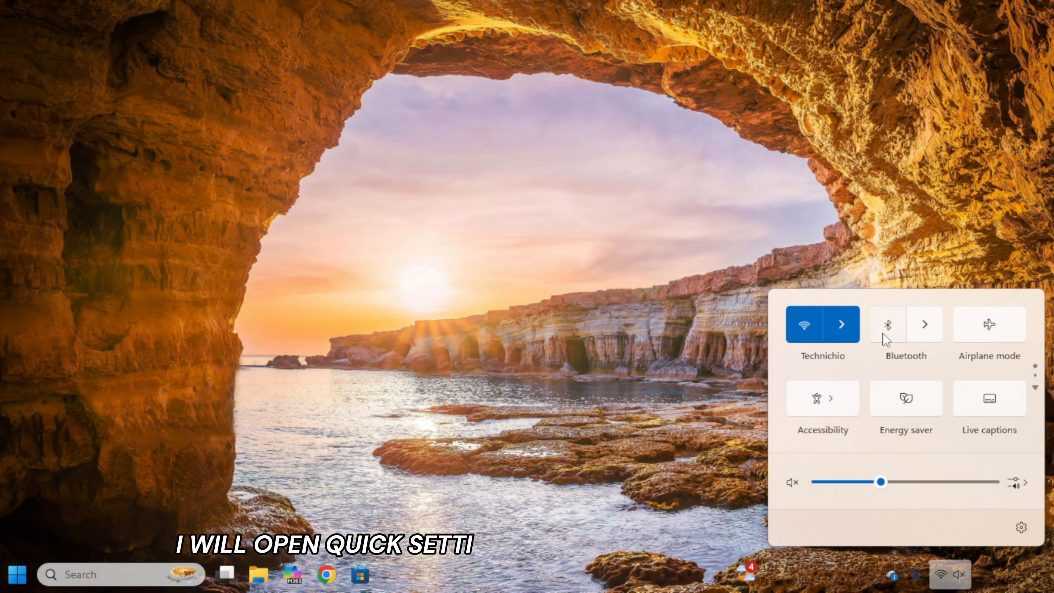
pyautogui.scroll(-1, 888, 344)
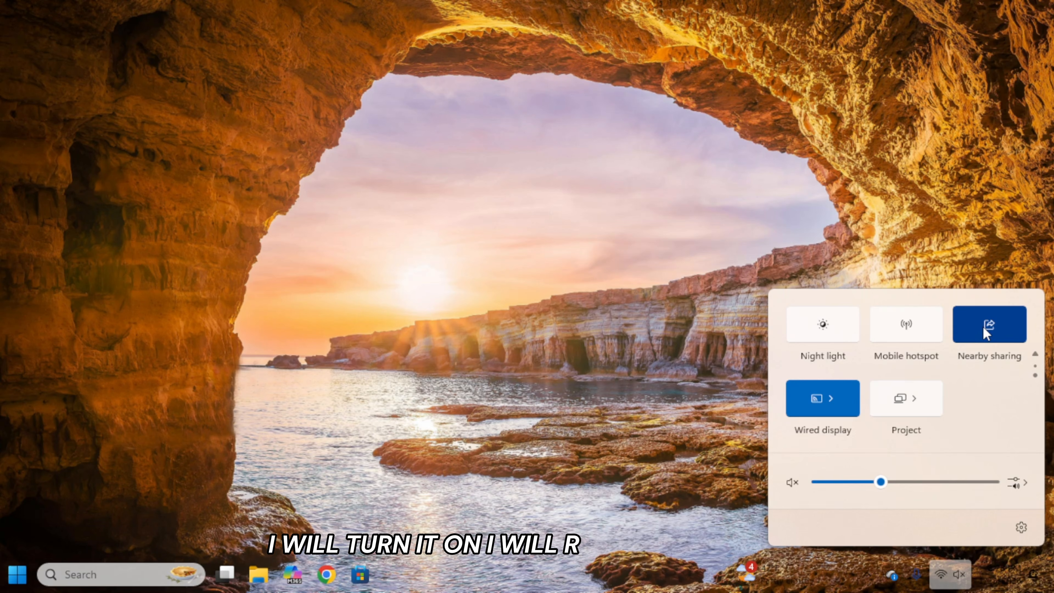
pyautogui.rightClick(983, 327)
pyautogui.click(965, 337)
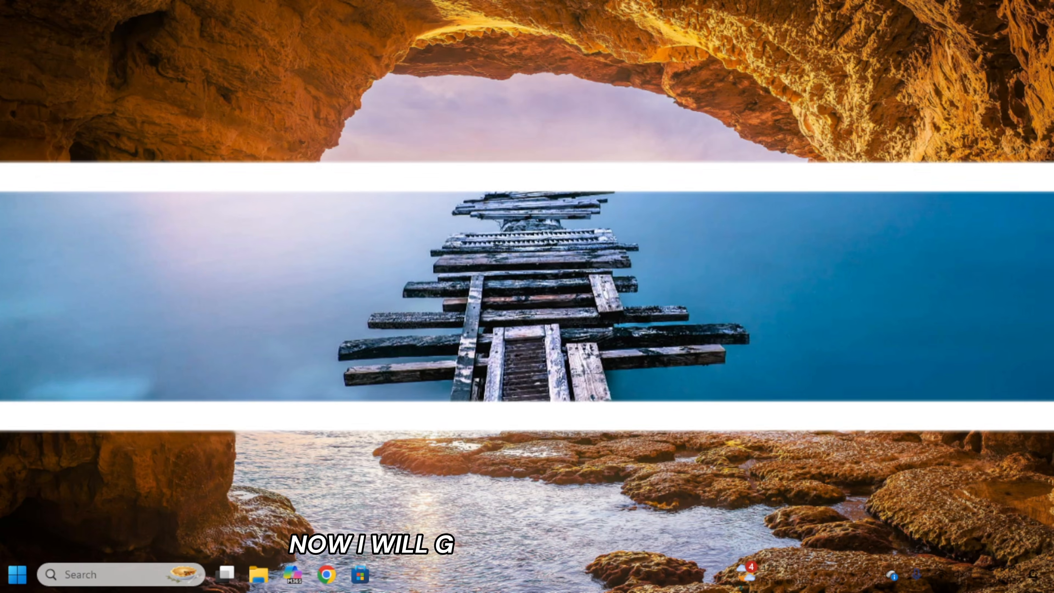
# On the sending computer, turn on Nearby sharing for everyone nearby, check its settings page, and close Settings
pyautogui.scroll(-1, 930, 349)
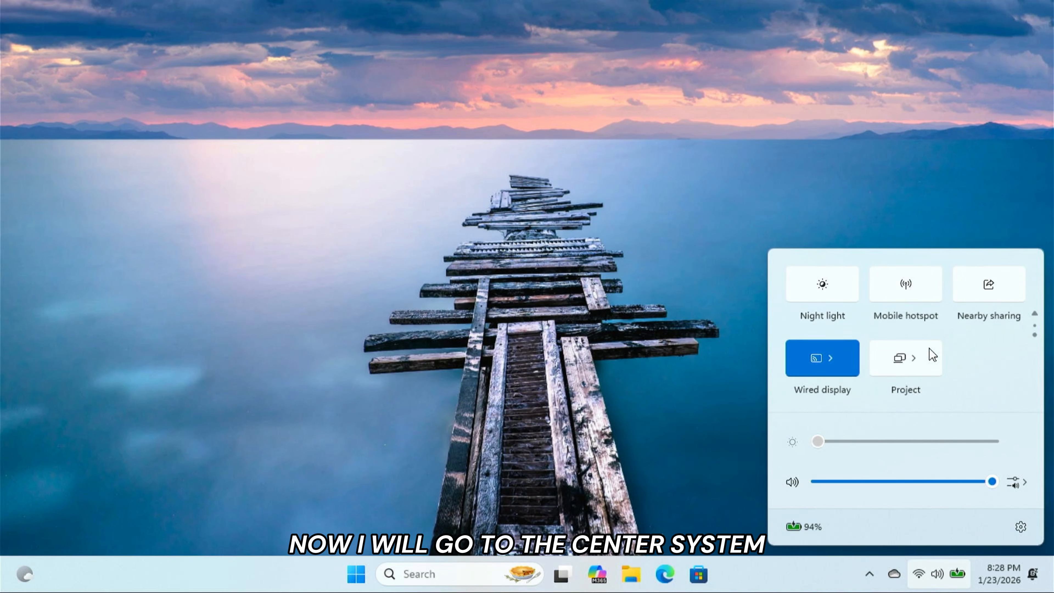
pyautogui.rightClick(974, 279)
pyautogui.click(954, 297)
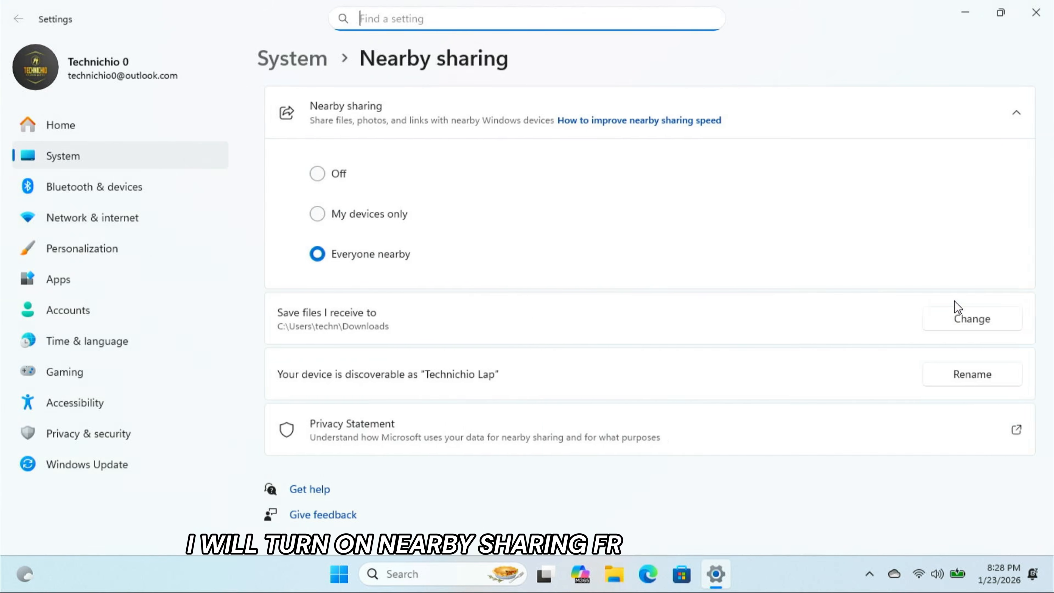
pyautogui.click(1034, 8)
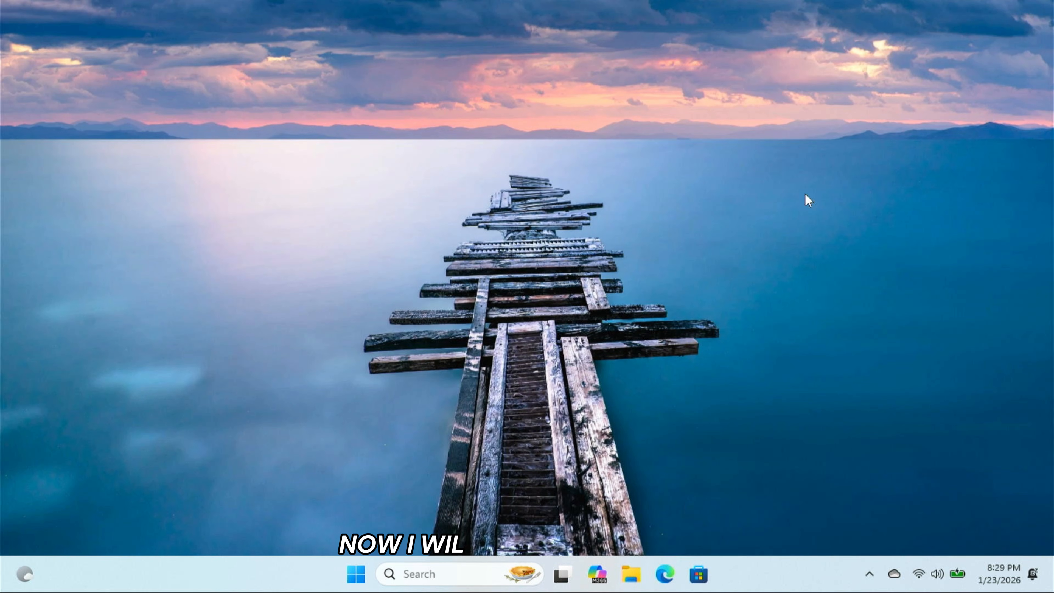
# Open the Thumbnails folder on Local Disk (D:) and select all the images inside it
pyautogui.press('super+e')
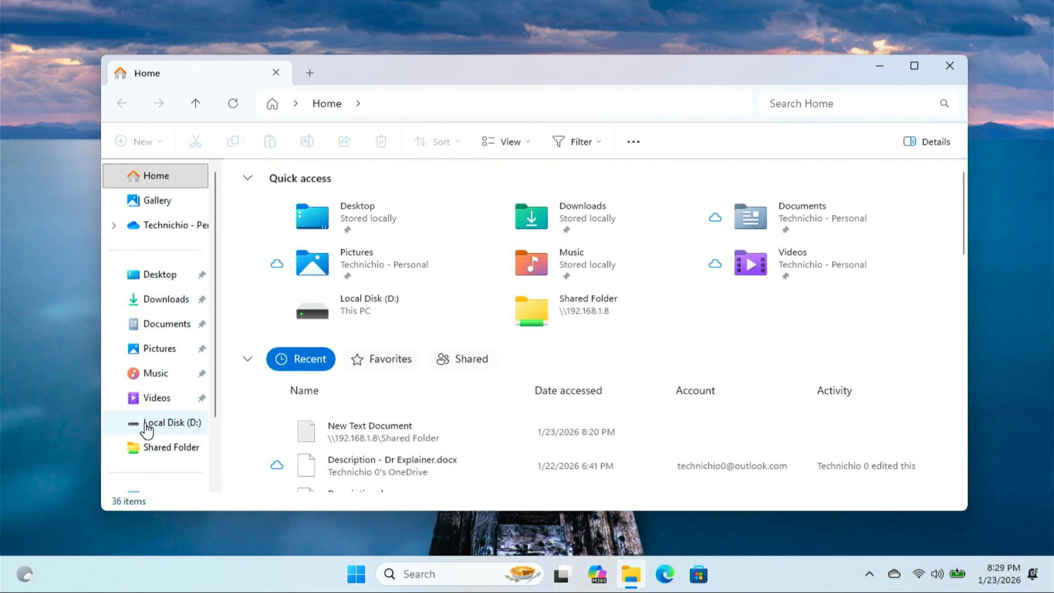
pyautogui.click(157, 423)
pyautogui.click(307, 191)
pyautogui.rightClick(342, 201)
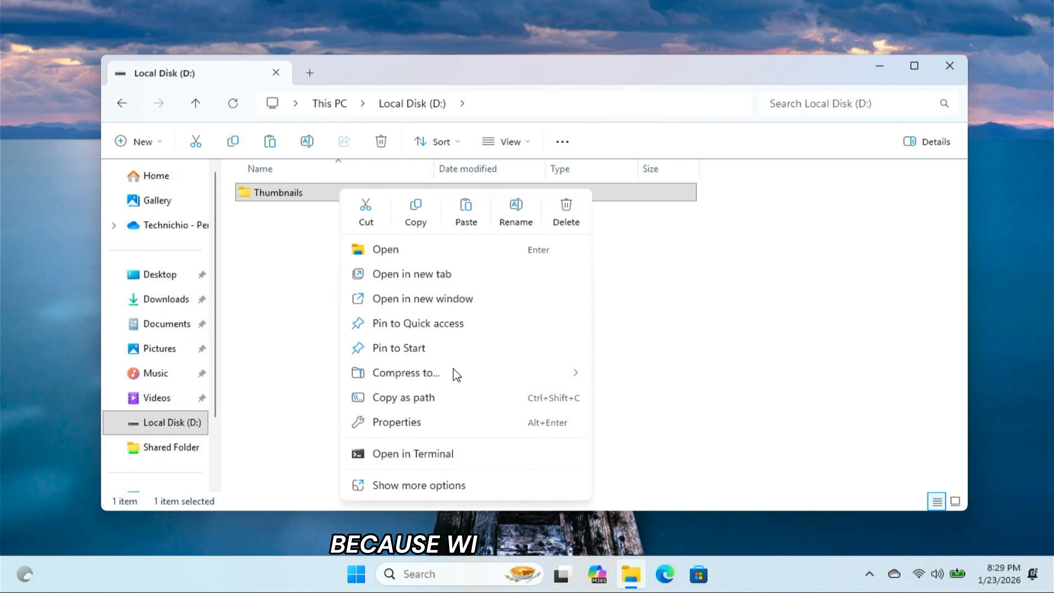
pyautogui.click(297, 188)
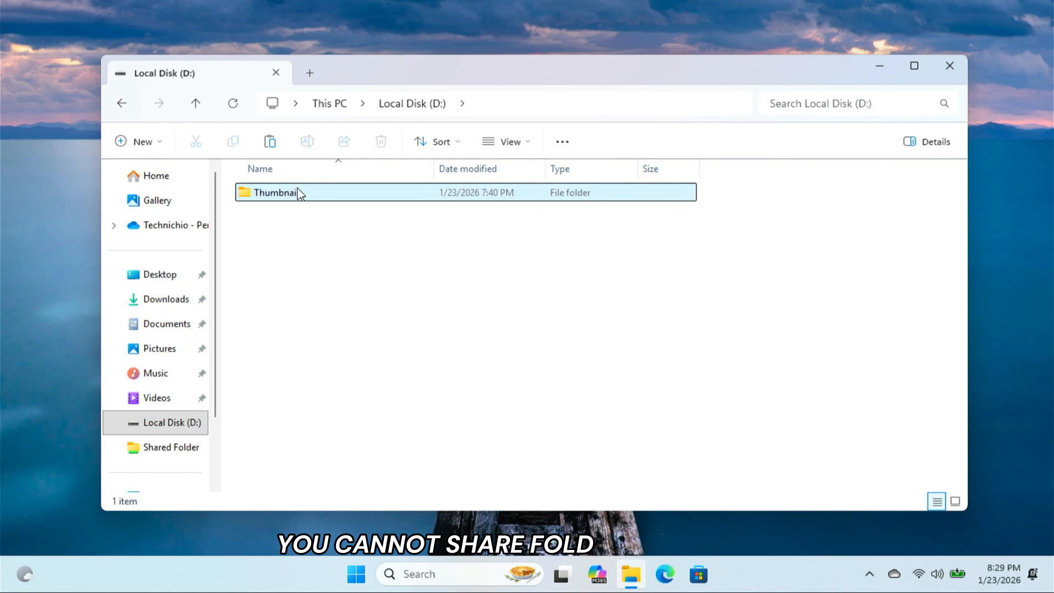
pyautogui.doubleClick(350, 192)
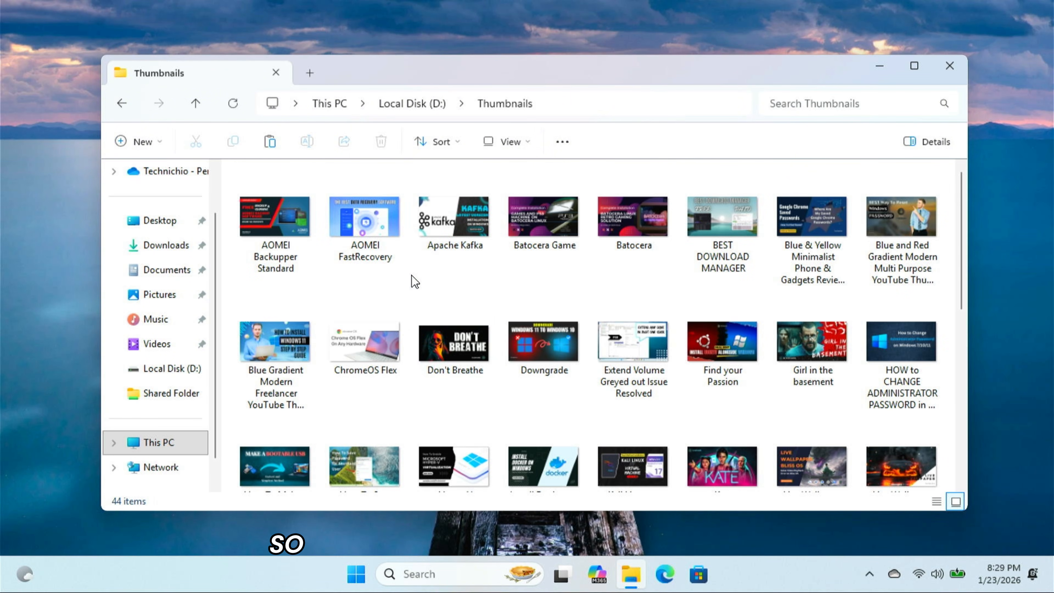
pyautogui.hotkey('ctrl', 'a')
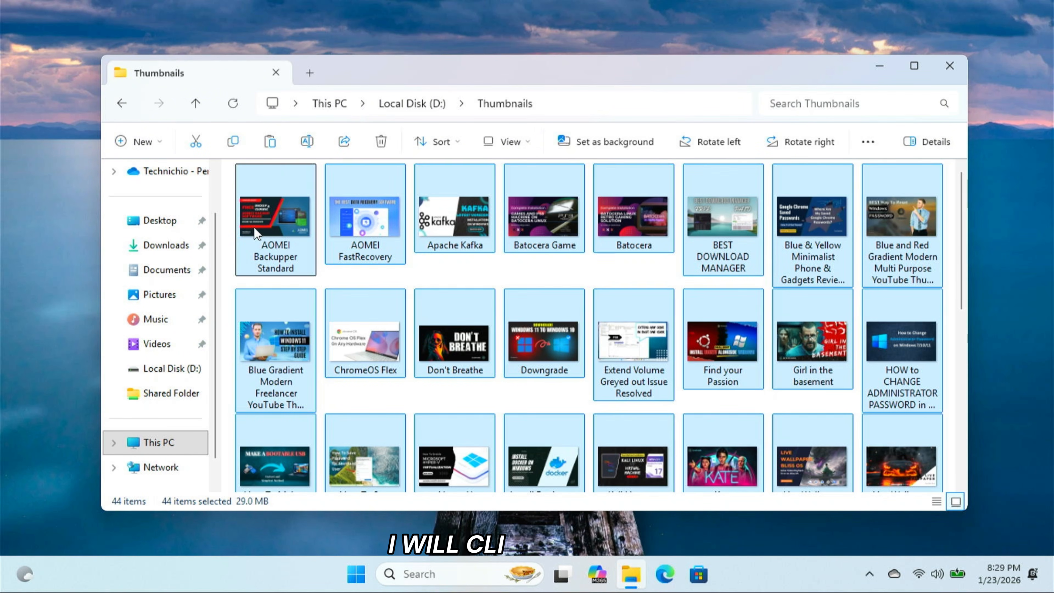
# Send the selected images to the Technichio computer with Nearby Sharing and close the folder window
pyautogui.click(345, 141)
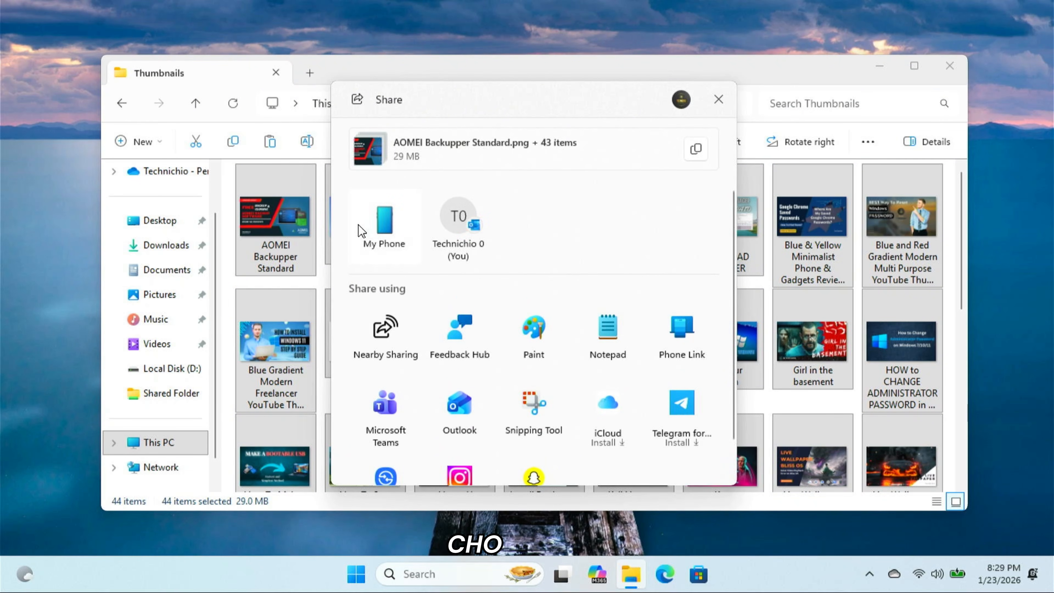
pyautogui.click(386, 337)
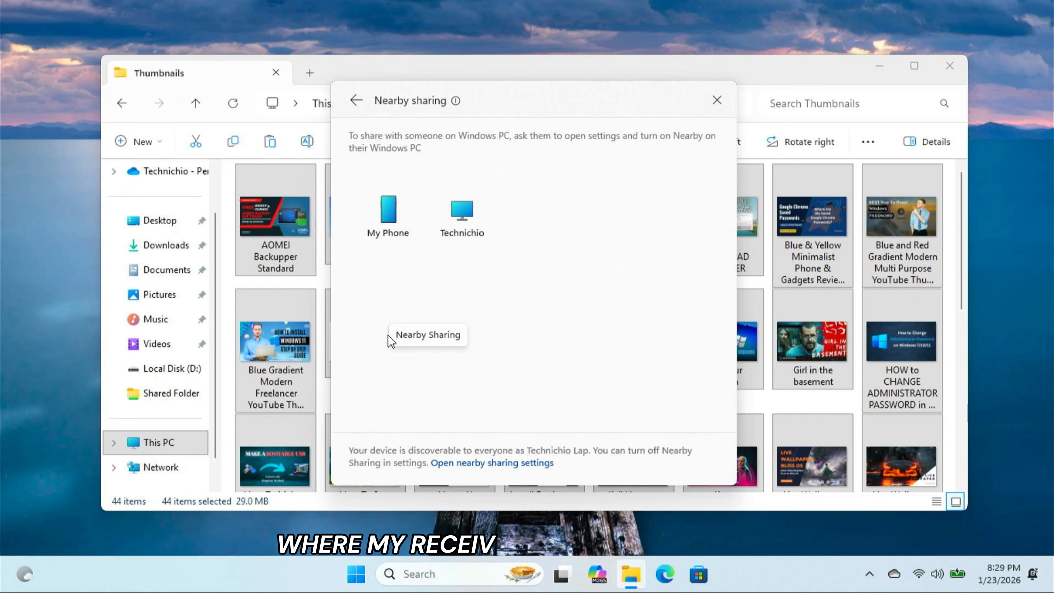
pyautogui.click(459, 224)
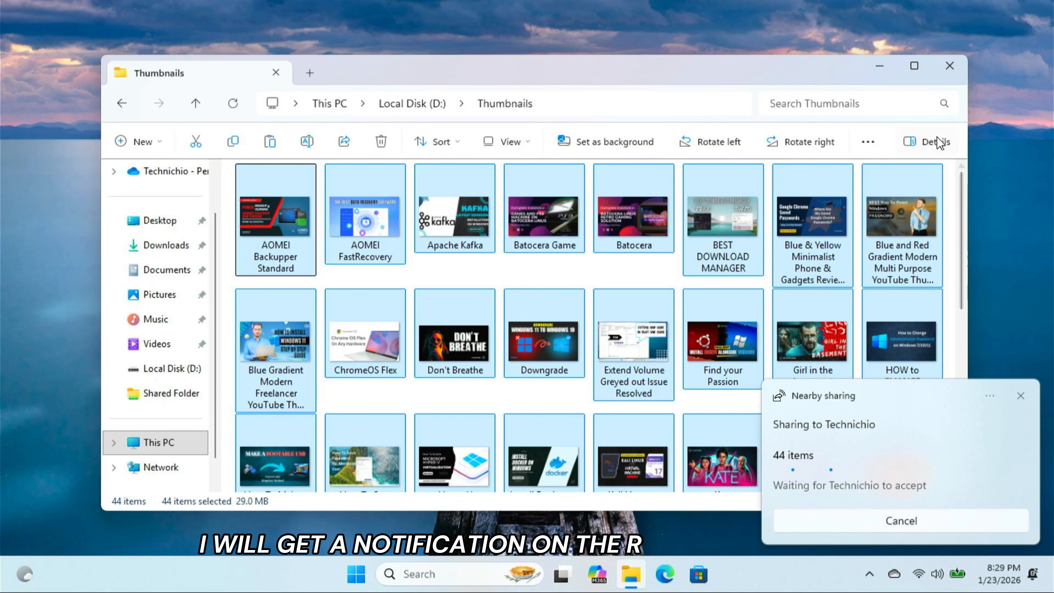
pyautogui.click(951, 75)
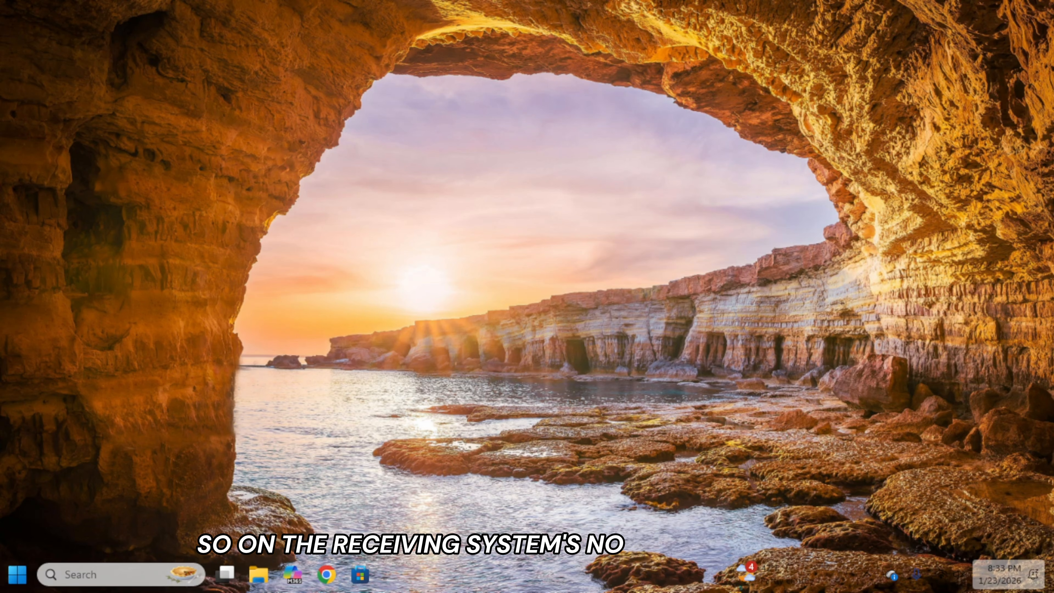
# On the receiving computer, check the notification center for the incoming Nearby sharing transfer and close it
pyautogui.click(1008, 574)
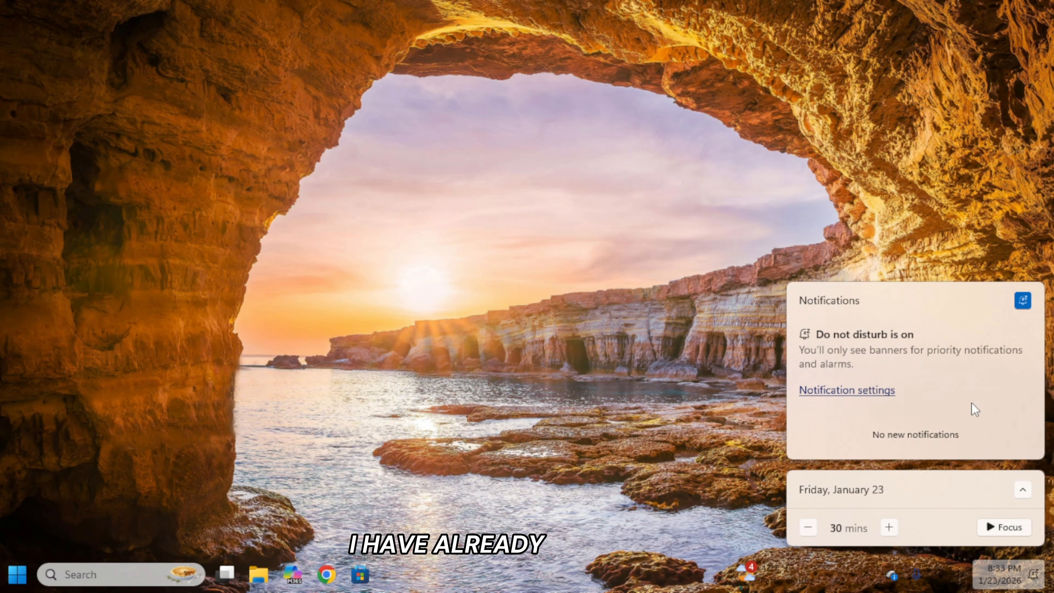
pyautogui.click(681, 410)
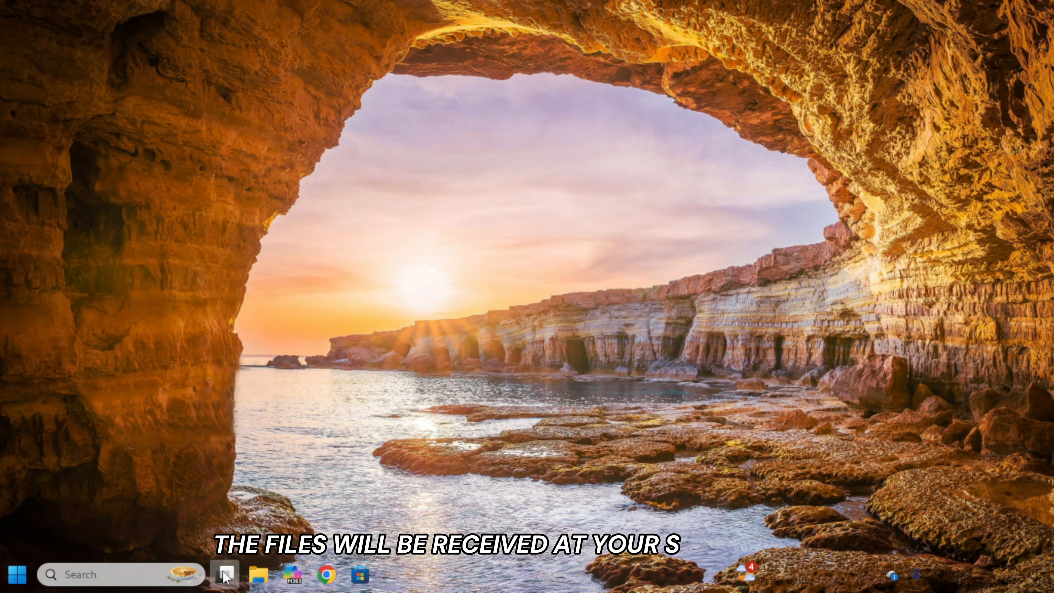
# Look through the receiving computer's Downloads folder for the transferred images and close the folder window
pyautogui.click(254, 580)
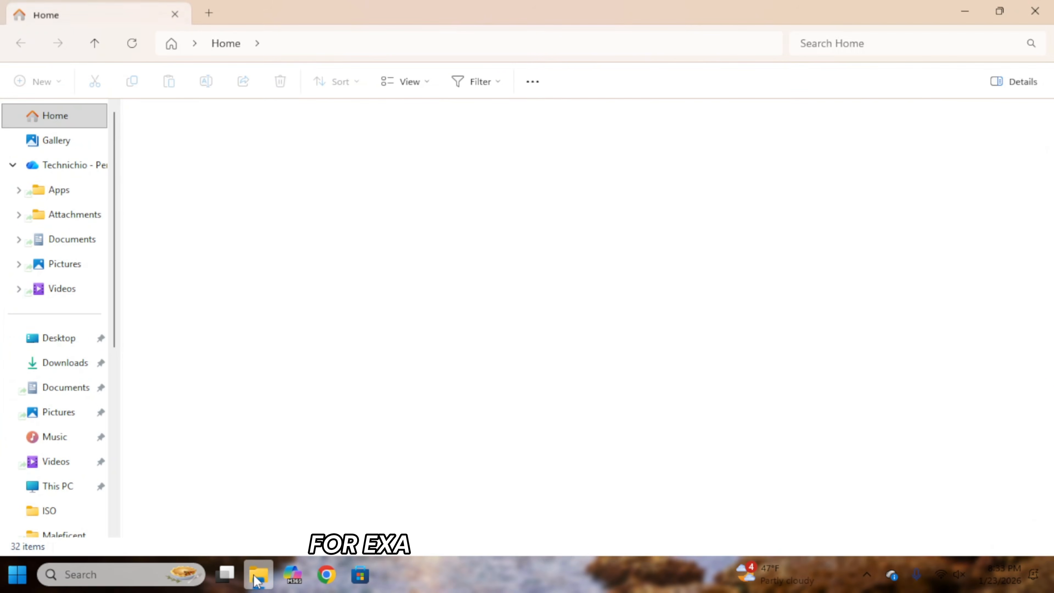
pyautogui.click(65, 365)
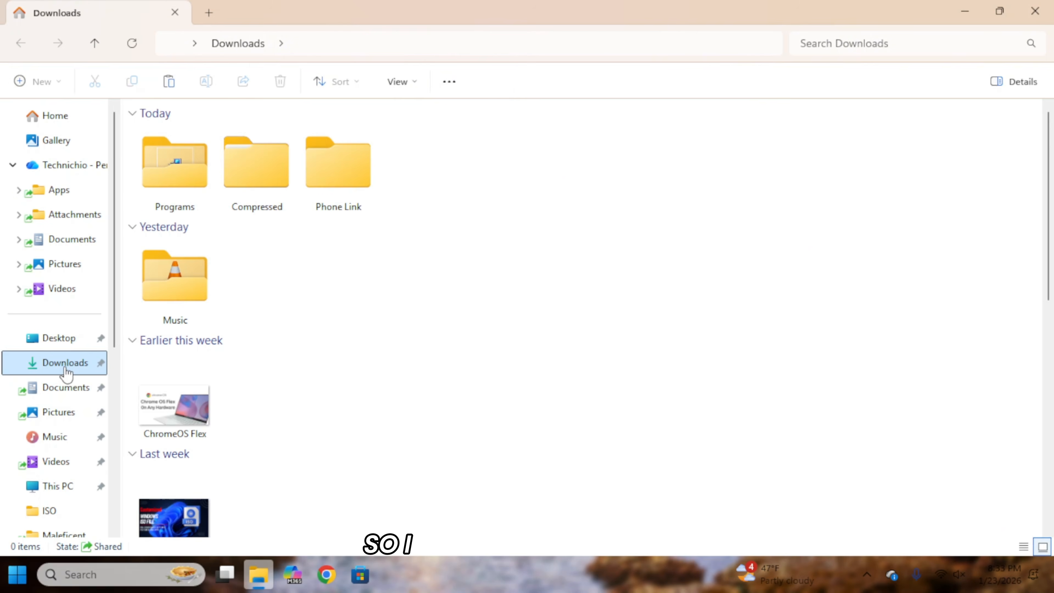
pyautogui.scroll(-15, 622, 266)
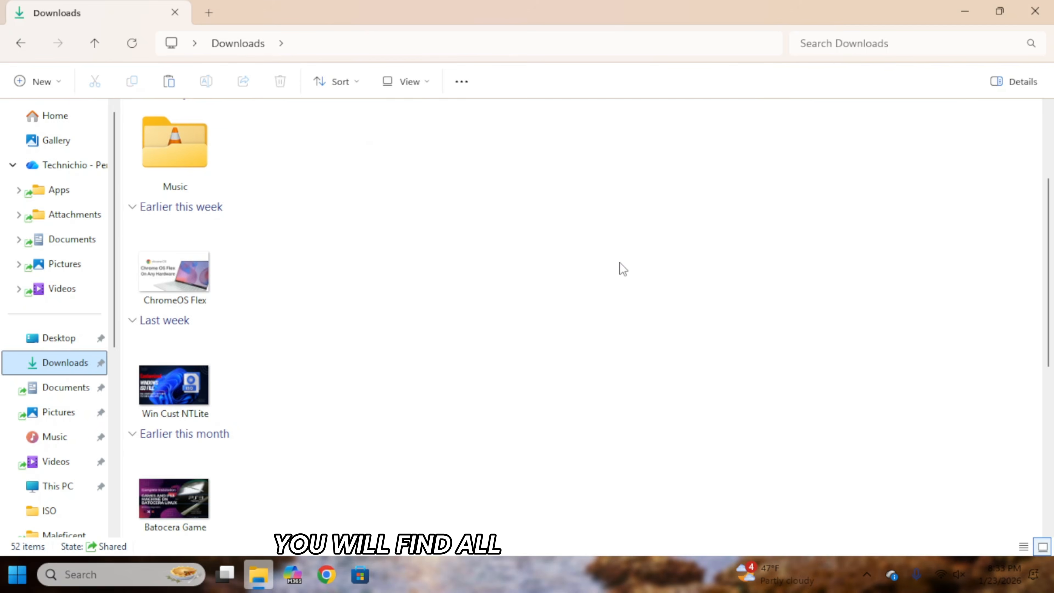
pyautogui.scroll(5, 621, 268)
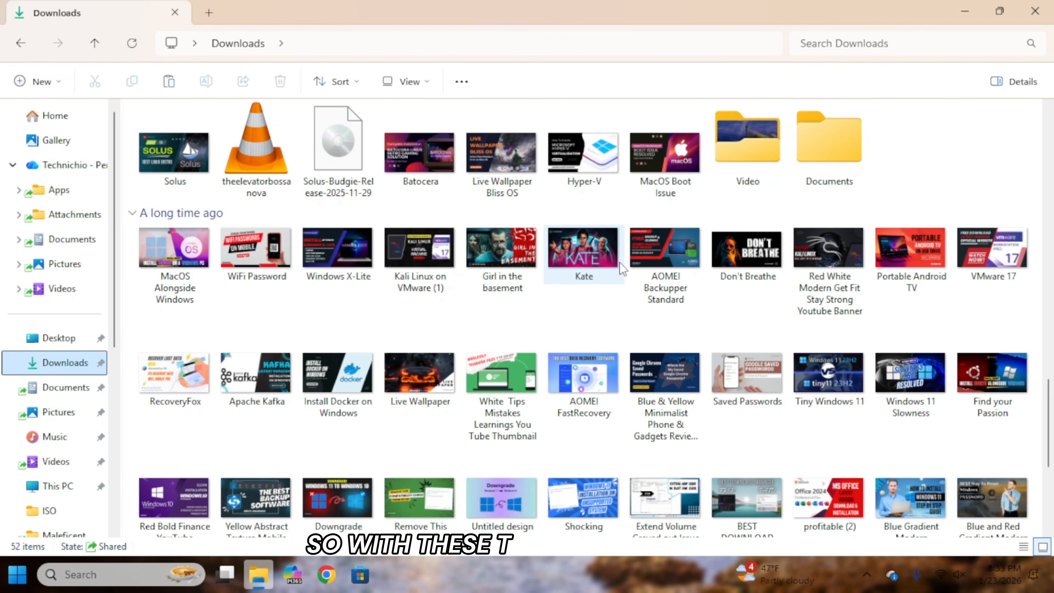
pyautogui.scroll(-5, 621, 268)
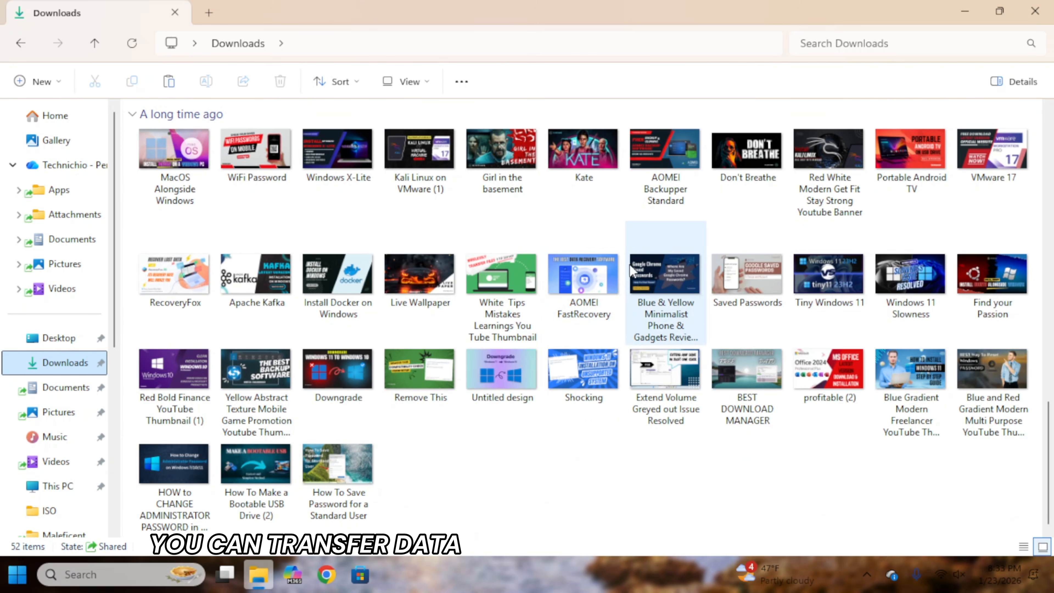
pyautogui.click(1035, 11)
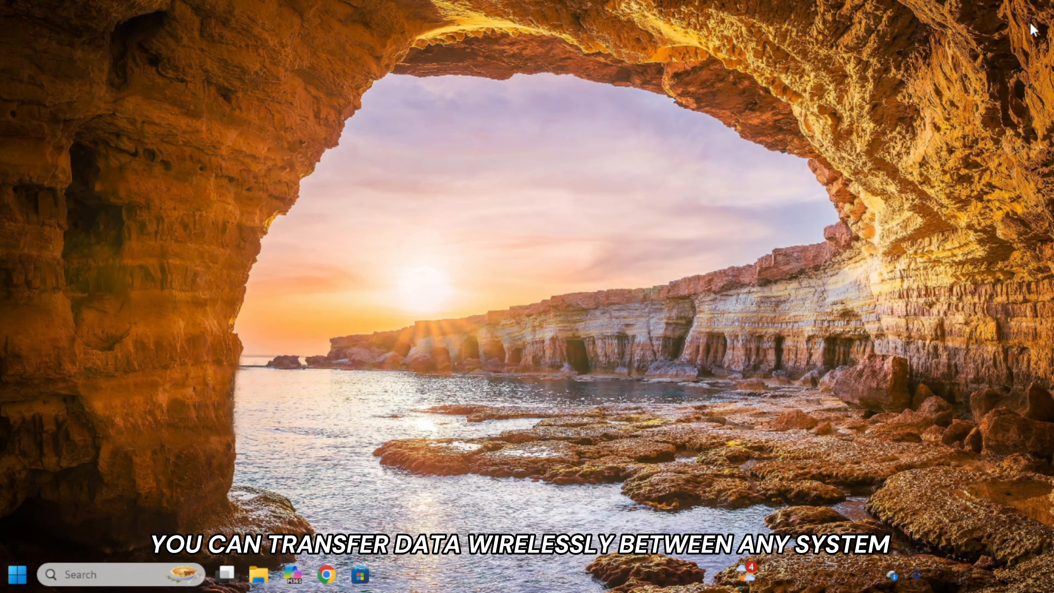